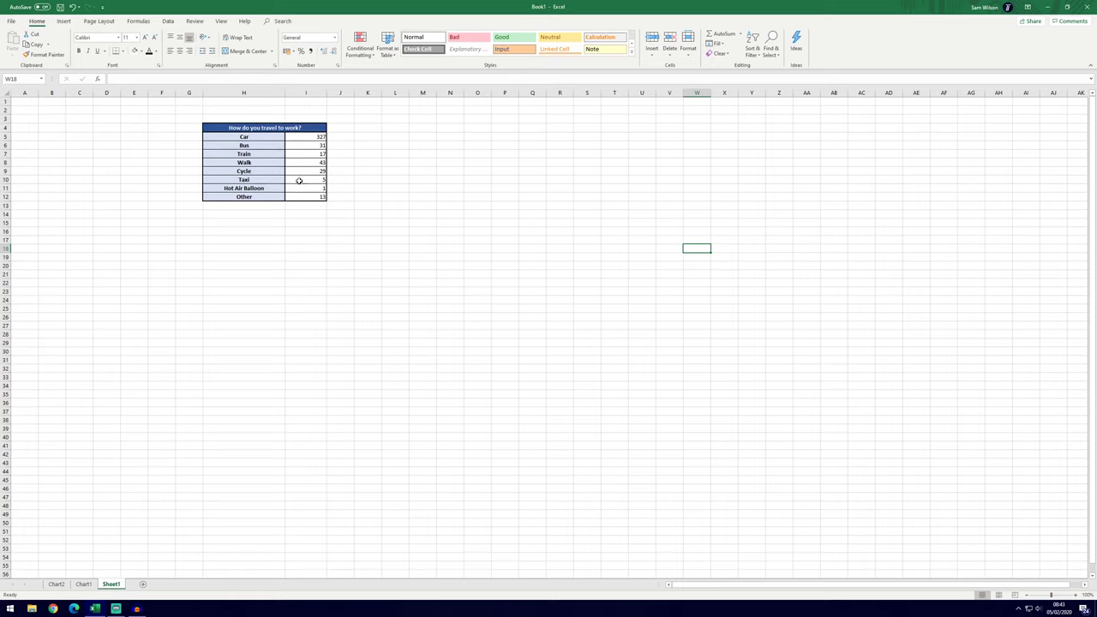
# Step: Review the travel-to-work survey table, covering the transport categories in H5:H12 and their counts in I5:I12
pyautogui.click(249, 137)
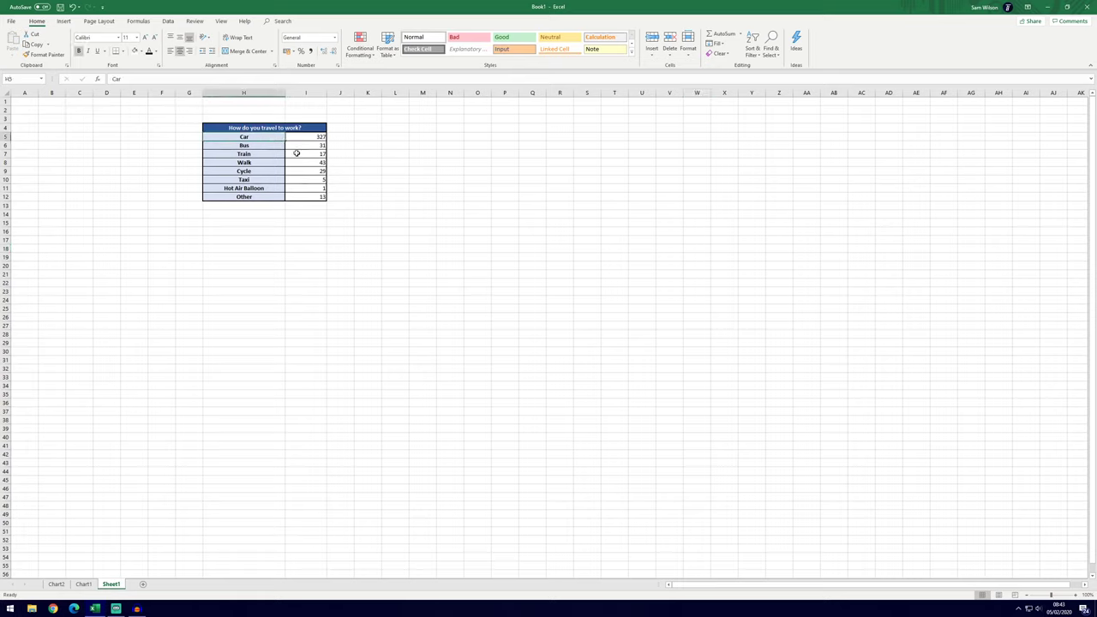
pyautogui.click(279, 240)
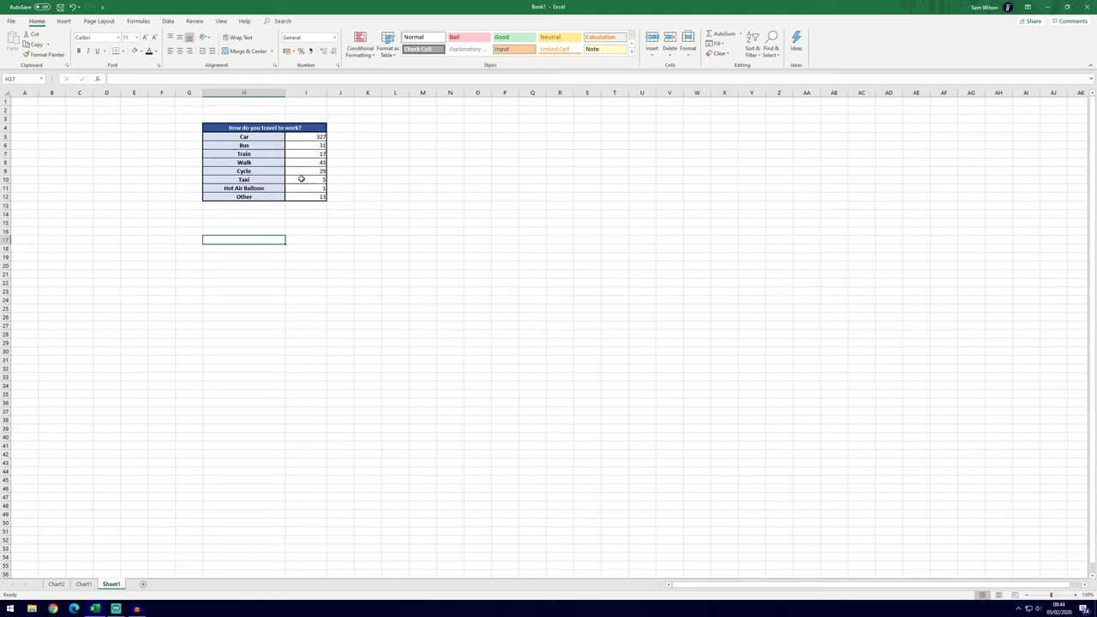
pyautogui.click(614, 179)
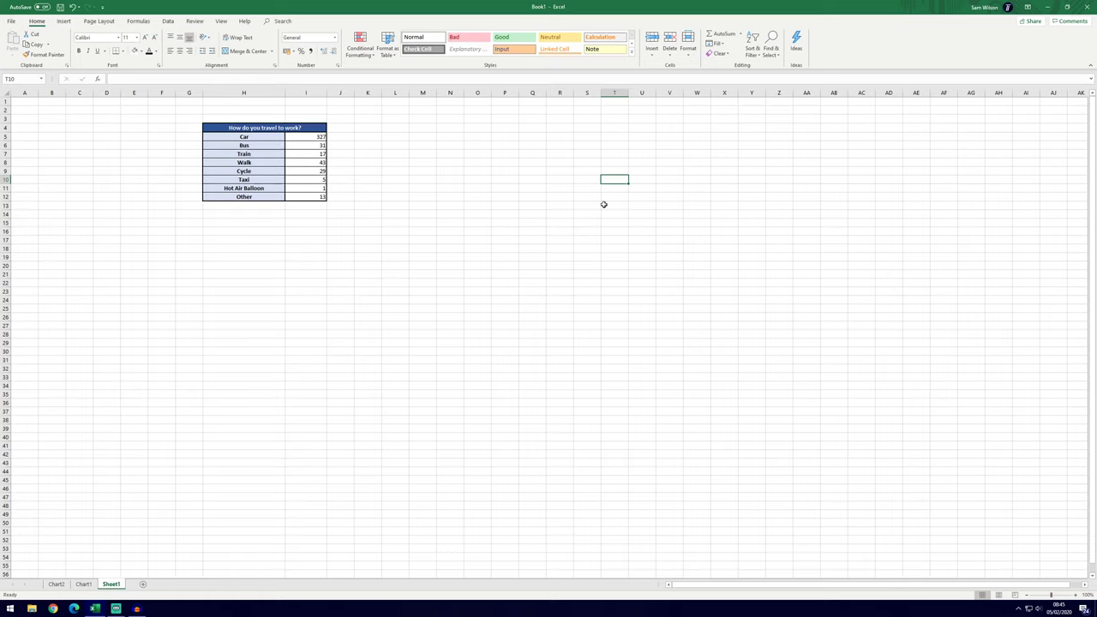
pyautogui.moveTo(262, 137); pyautogui.dragTo(322, 197)
pyautogui.click(501, 206)
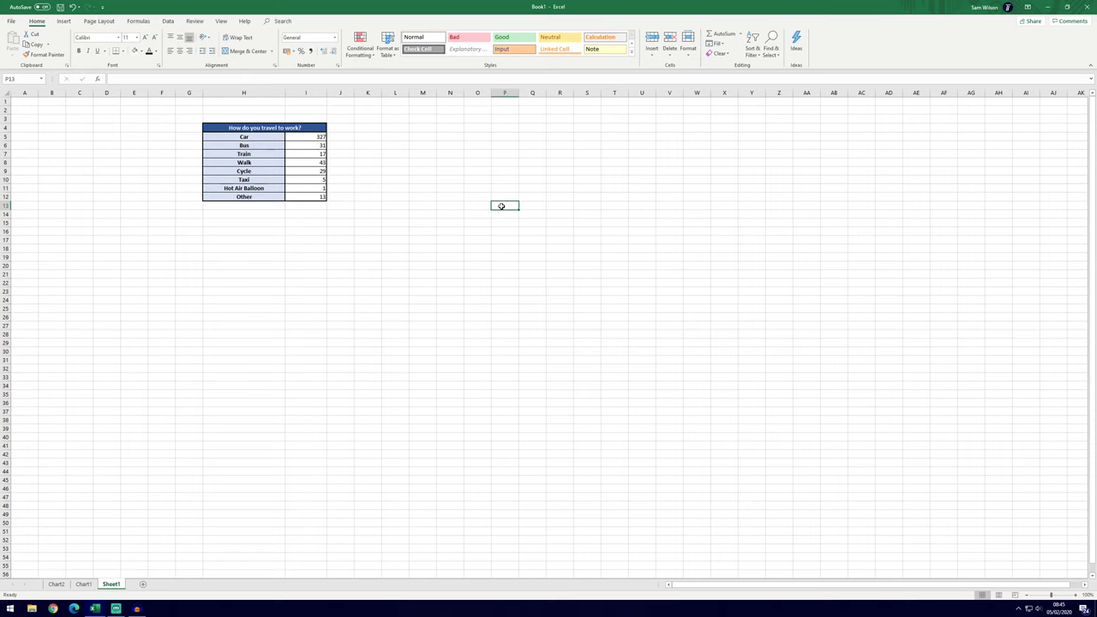
pyautogui.moveTo(264, 136); pyautogui.dragTo(265, 197)
pyautogui.moveTo(315, 139); pyautogui.dragTo(313, 198)
pyautogui.click(307, 154)
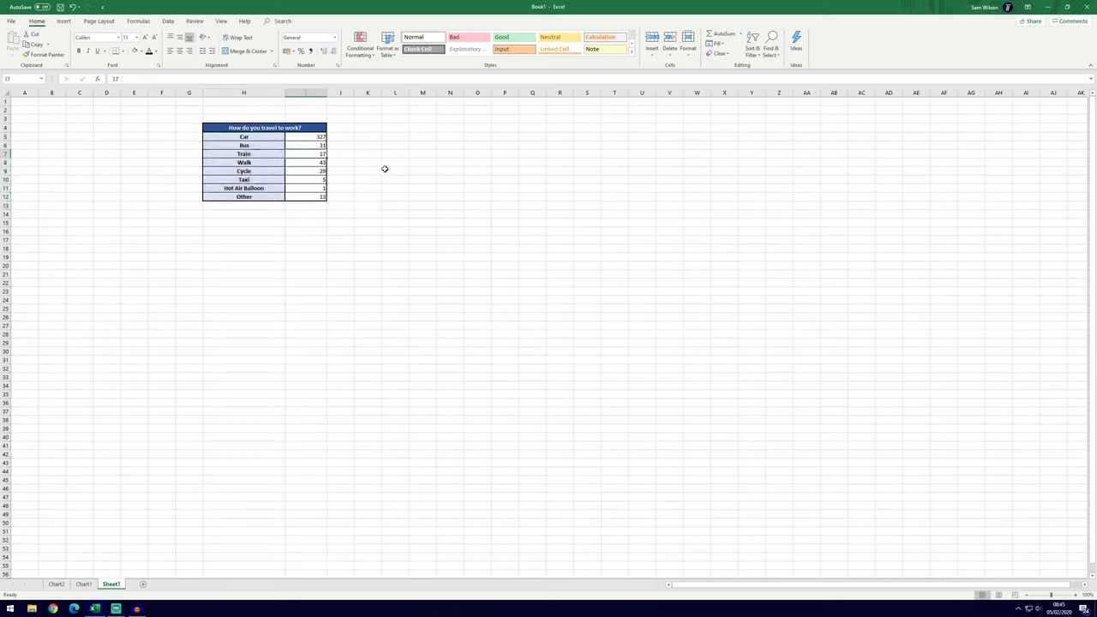
pyautogui.click(254, 137)
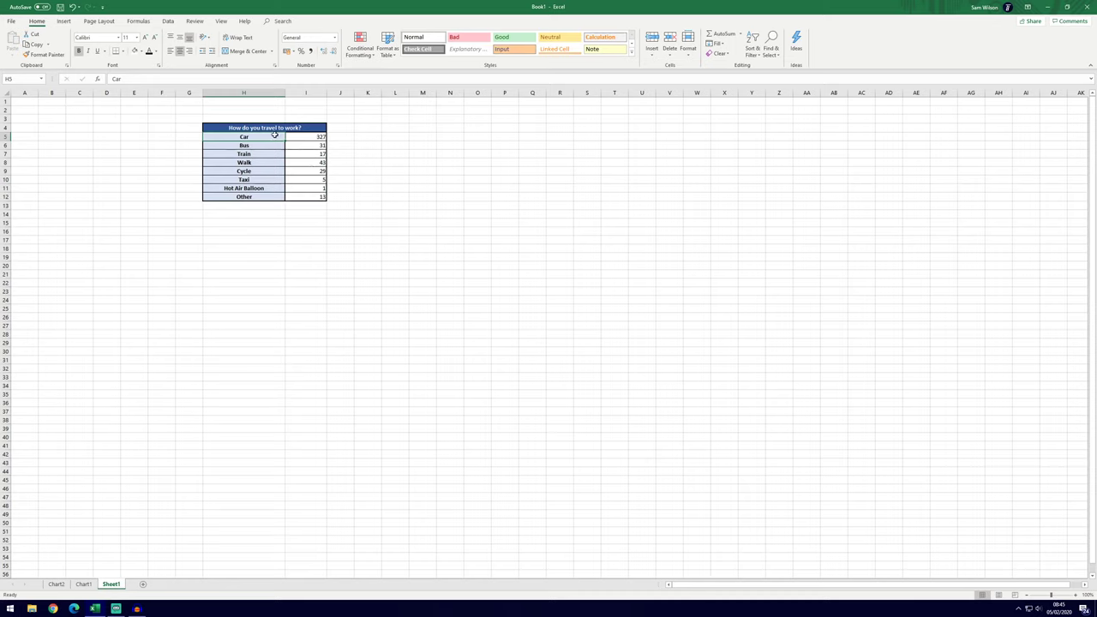
pyautogui.click(478, 179)
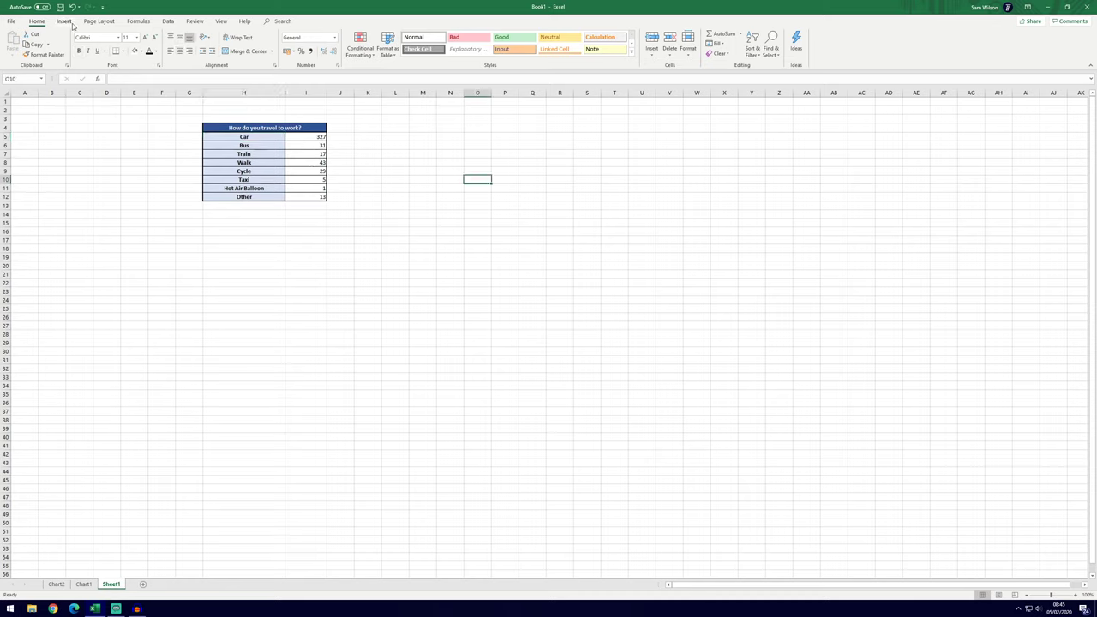
# Step: Insert an empty 2-D pie chart and place it to the right of the table, around columns L to S
pyautogui.click(65, 22)
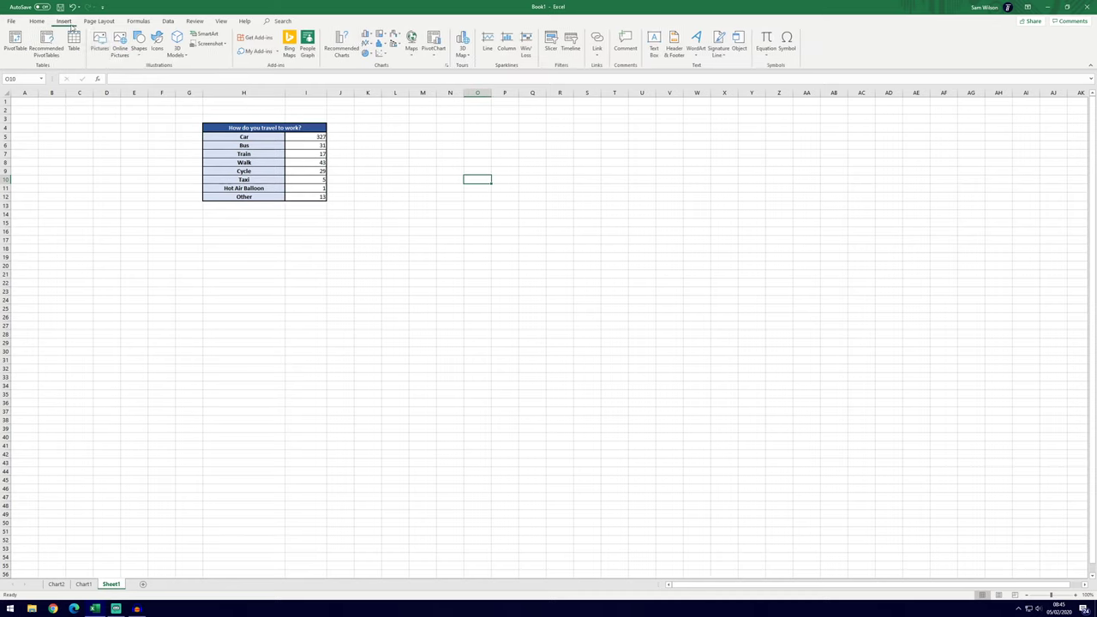
pyautogui.click(367, 53)
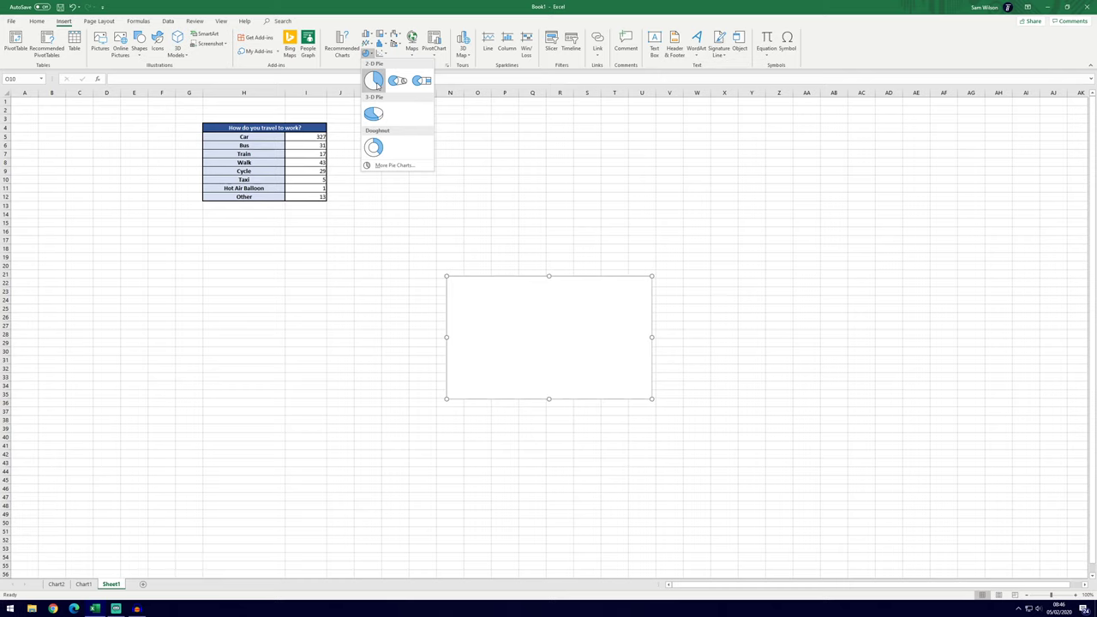
pyautogui.click(376, 84)
pyautogui.moveTo(561, 362); pyautogui.dragTo(516, 264)
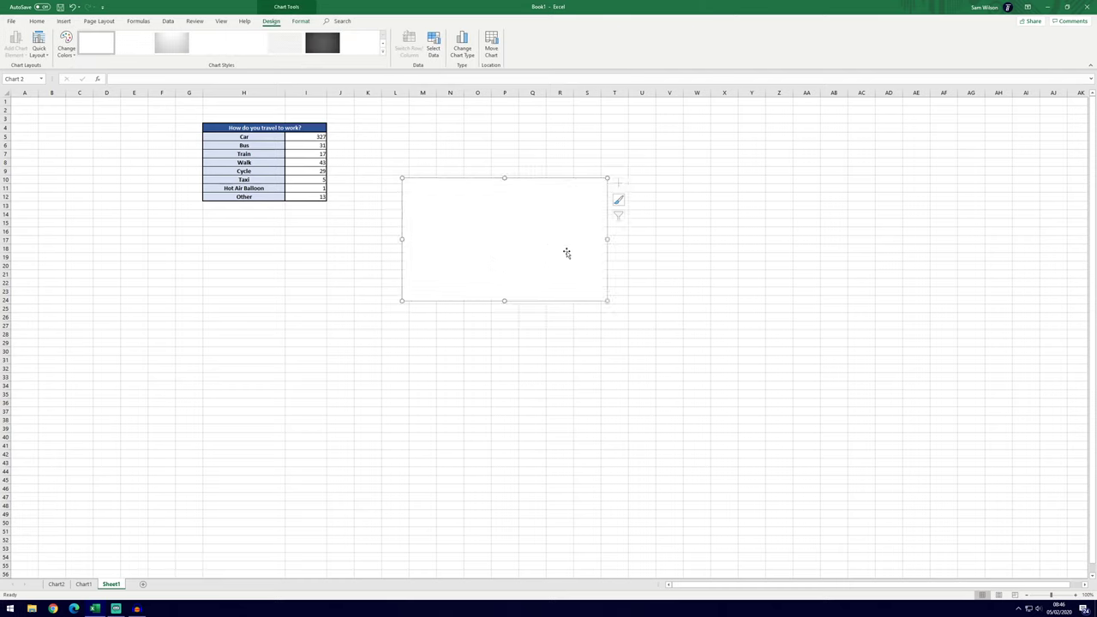
pyautogui.click(696, 257)
pyautogui.click(696, 282)
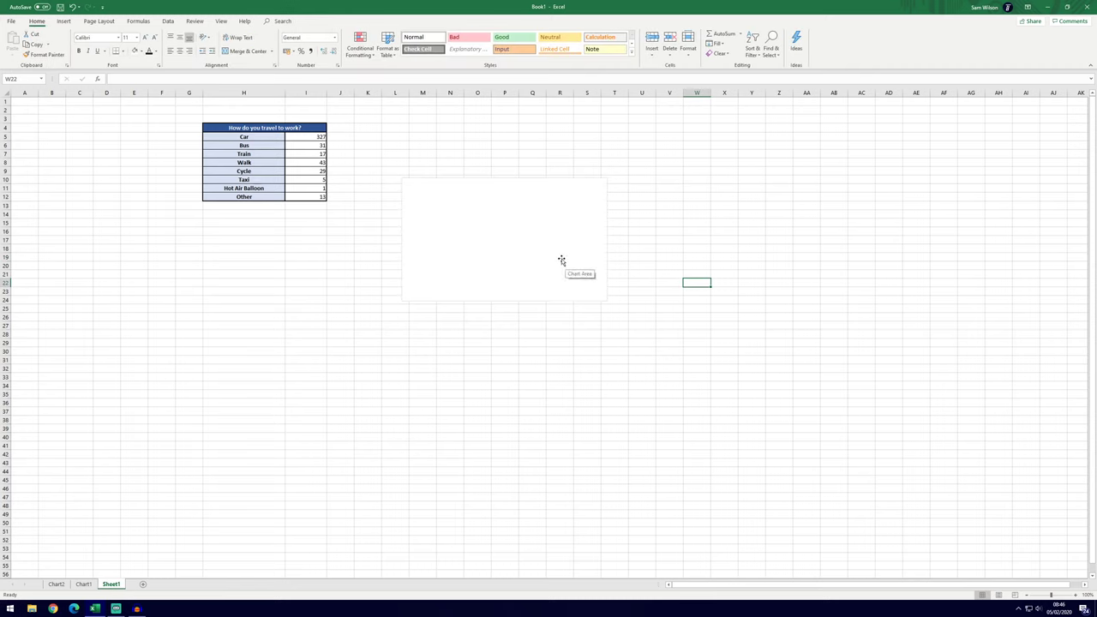
# Step: Set the pie chart's data range to cells H5:I12 on Sheet1, leaving out the table heading
pyautogui.click(562, 260)
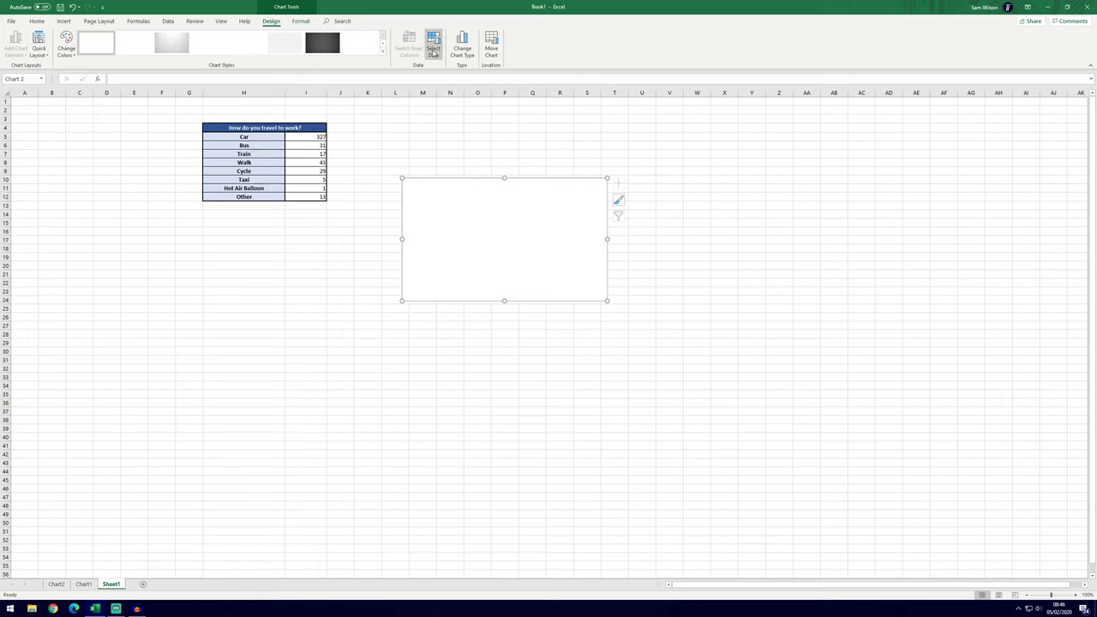
pyautogui.click(434, 51)
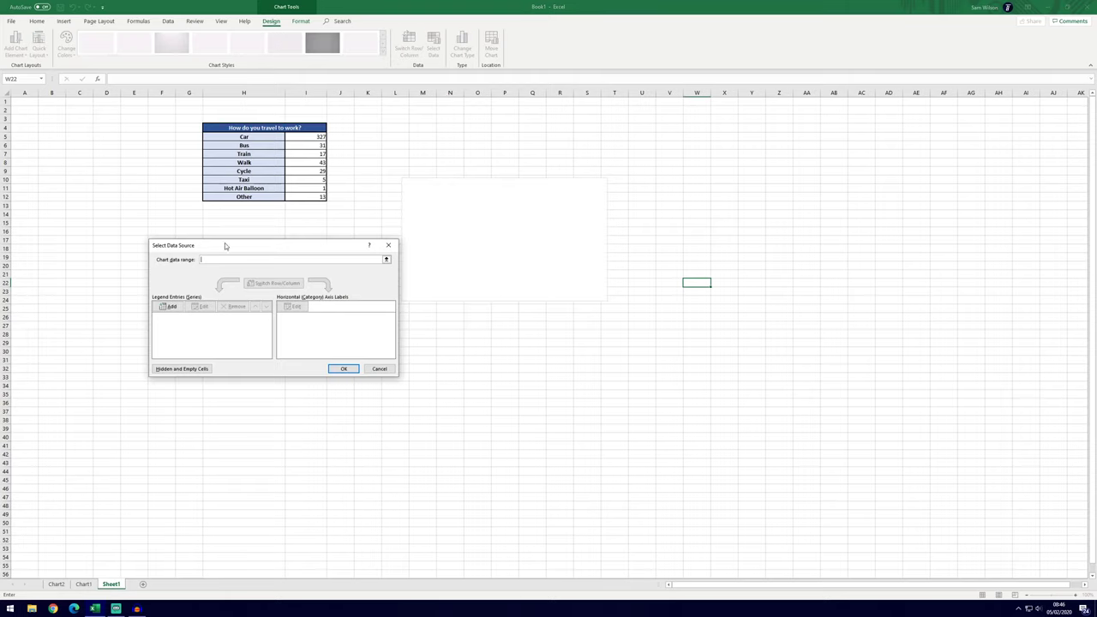
pyautogui.moveTo(226, 246); pyautogui.dragTo(465, 258)
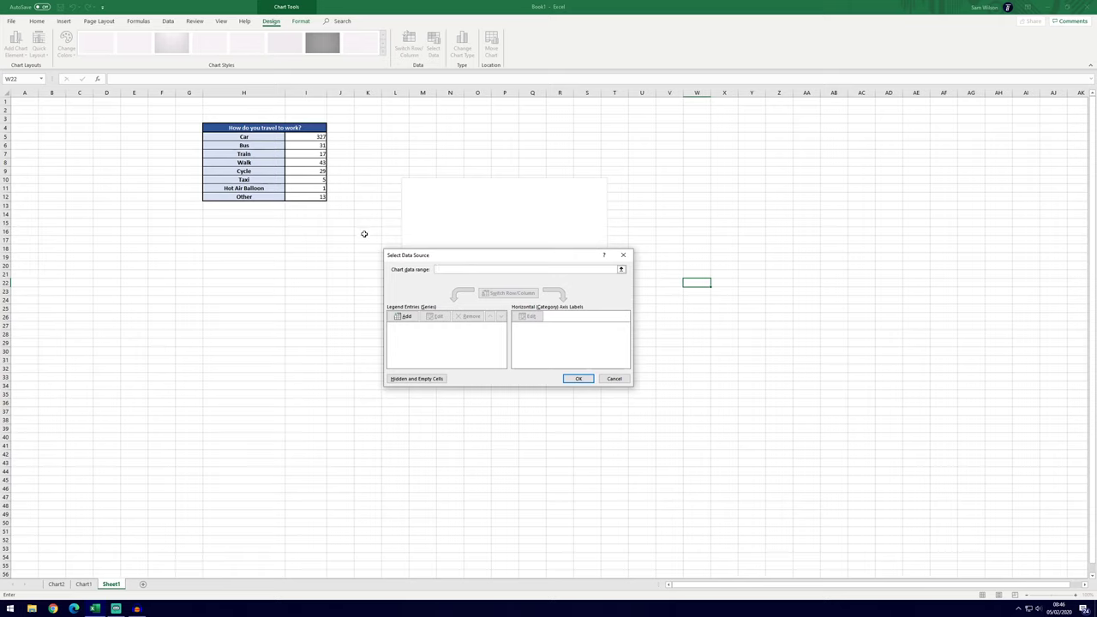
pyautogui.moveTo(243, 138); pyautogui.dragTo(308, 196)
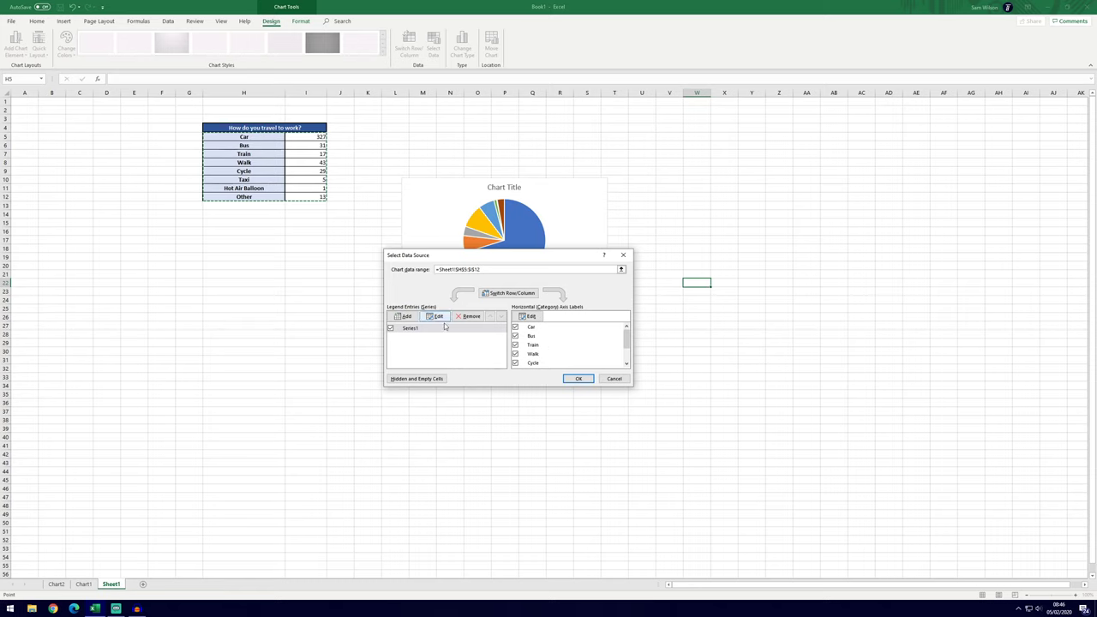
pyautogui.scroll(-1, 566, 343)
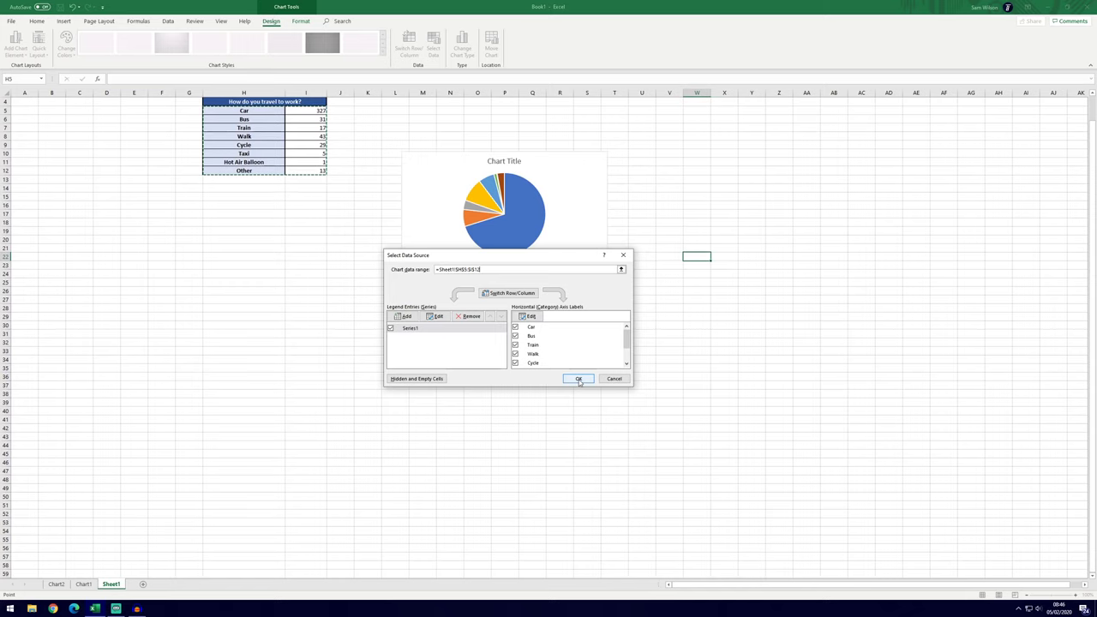
pyautogui.click(579, 379)
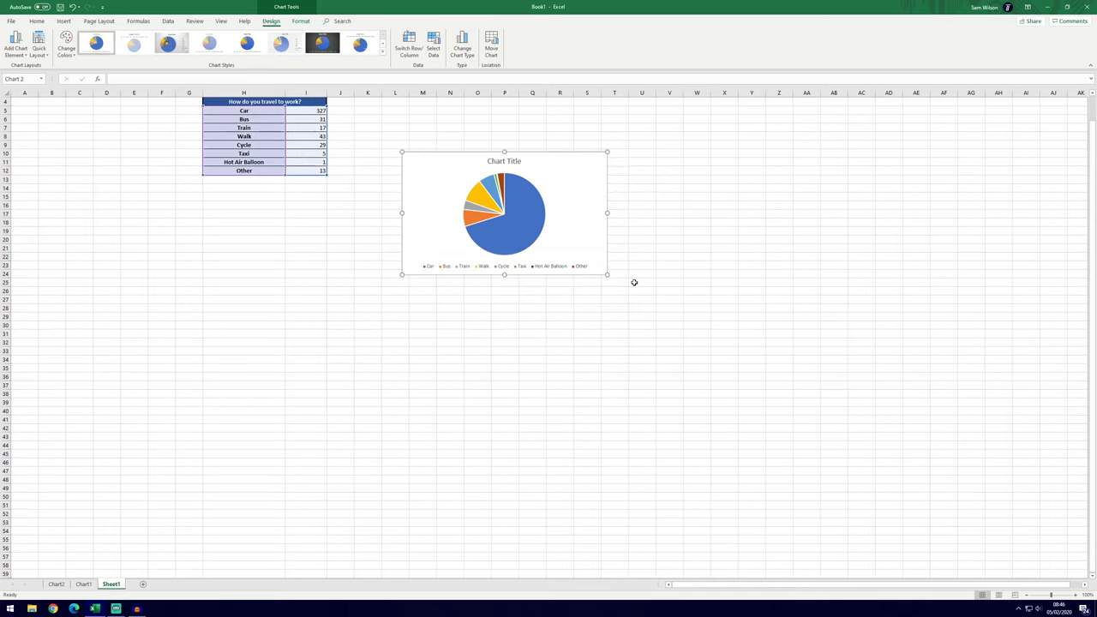
# Step: Enlarge the pie chart to about twice its size and move it beside the table, aligned with the heading row
pyautogui.click(639, 282)
pyautogui.click(606, 275)
pyautogui.moveTo(607, 275); pyautogui.dragTo(804, 441)
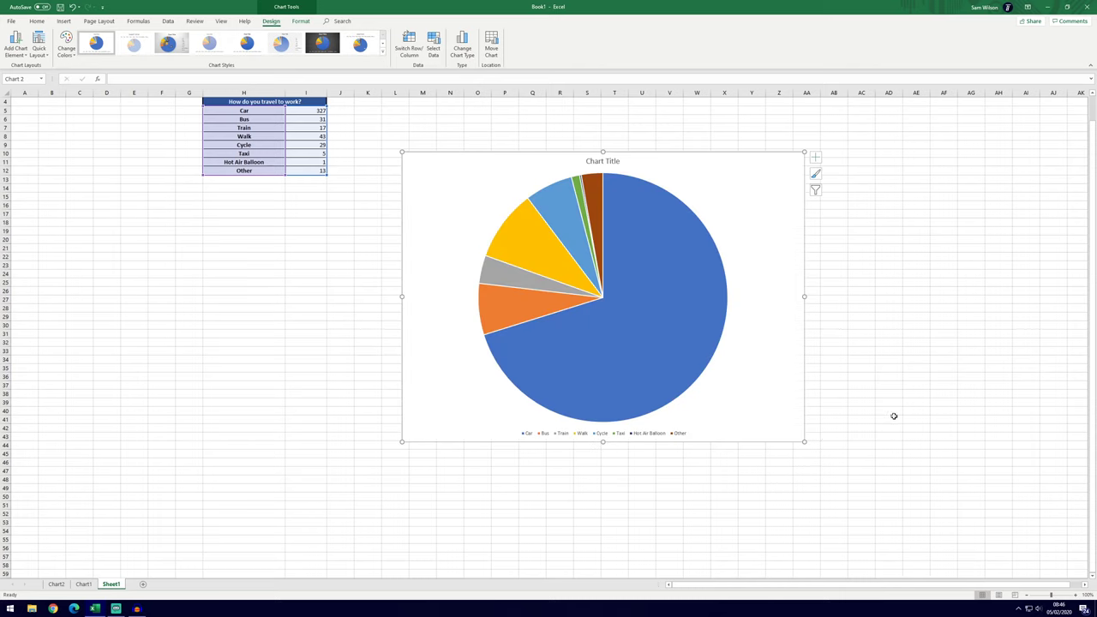
pyautogui.scroll(1, 891, 403)
pyautogui.moveTo(771, 269); pyautogui.dragTo(734, 219)
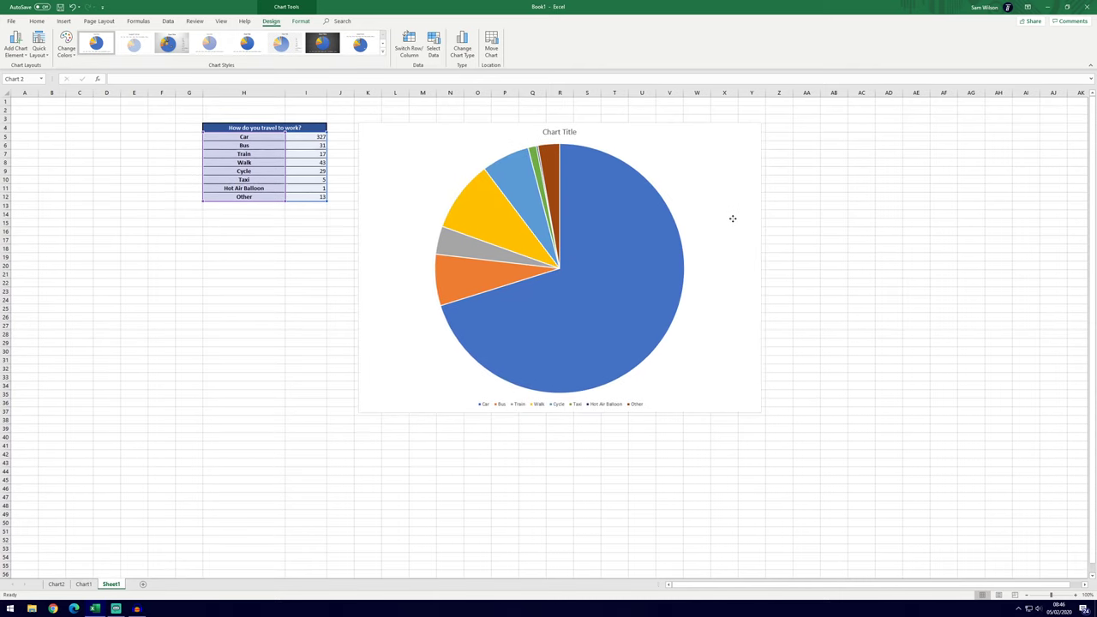
pyautogui.click(861, 249)
# Step: Replace the chart title with "How do you travel to work?"
pyautogui.moveTo(610, 233)
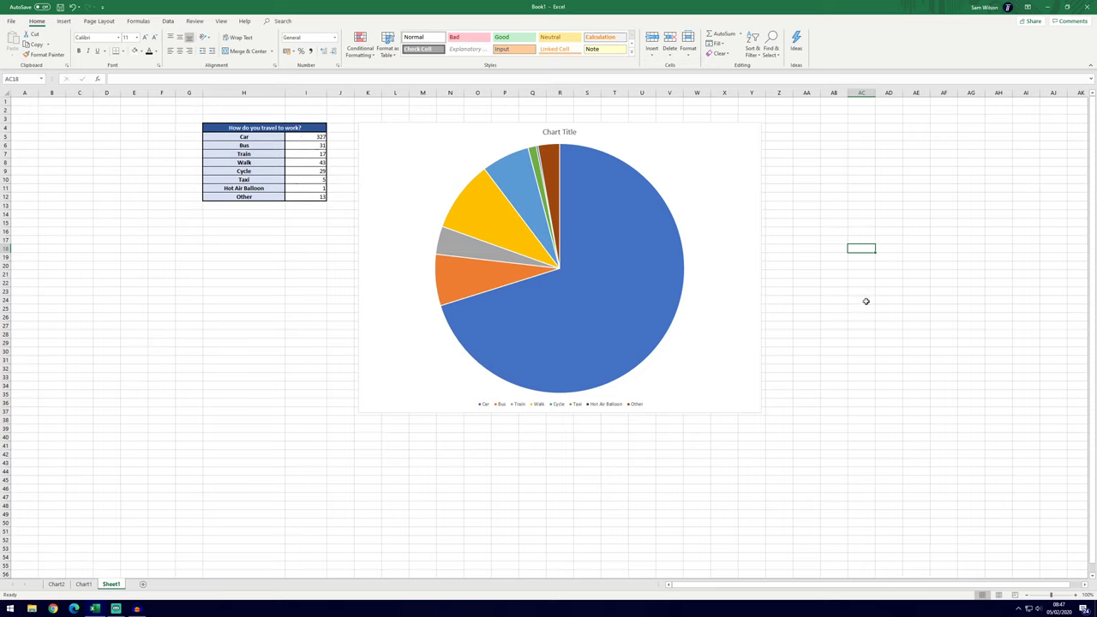
pyautogui.doubleClick(571, 132)
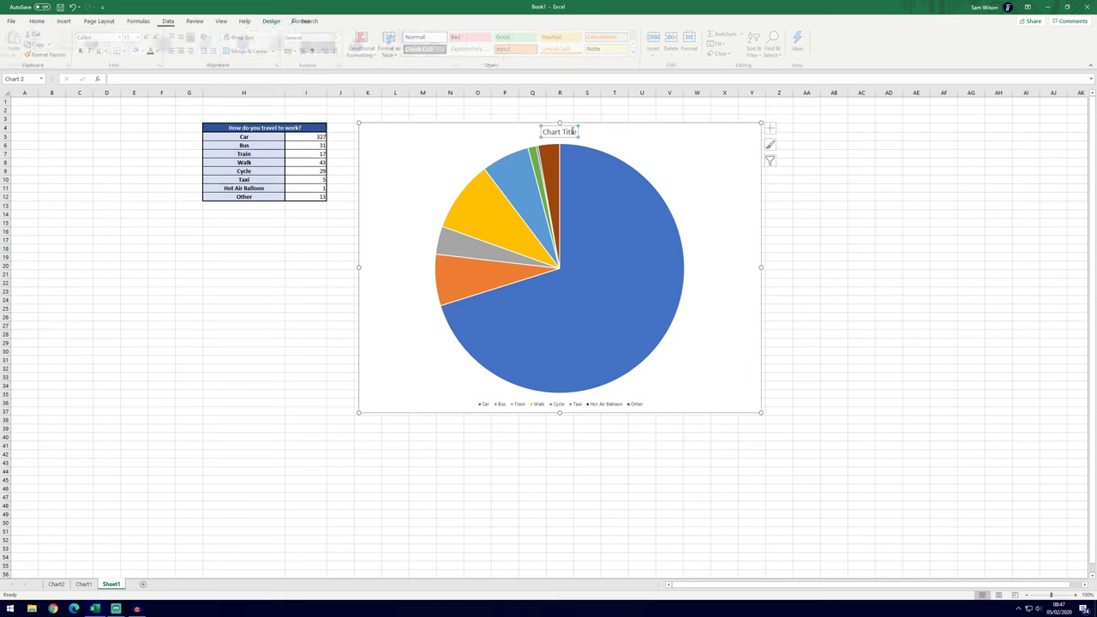
pyautogui.doubleClick(574, 132)
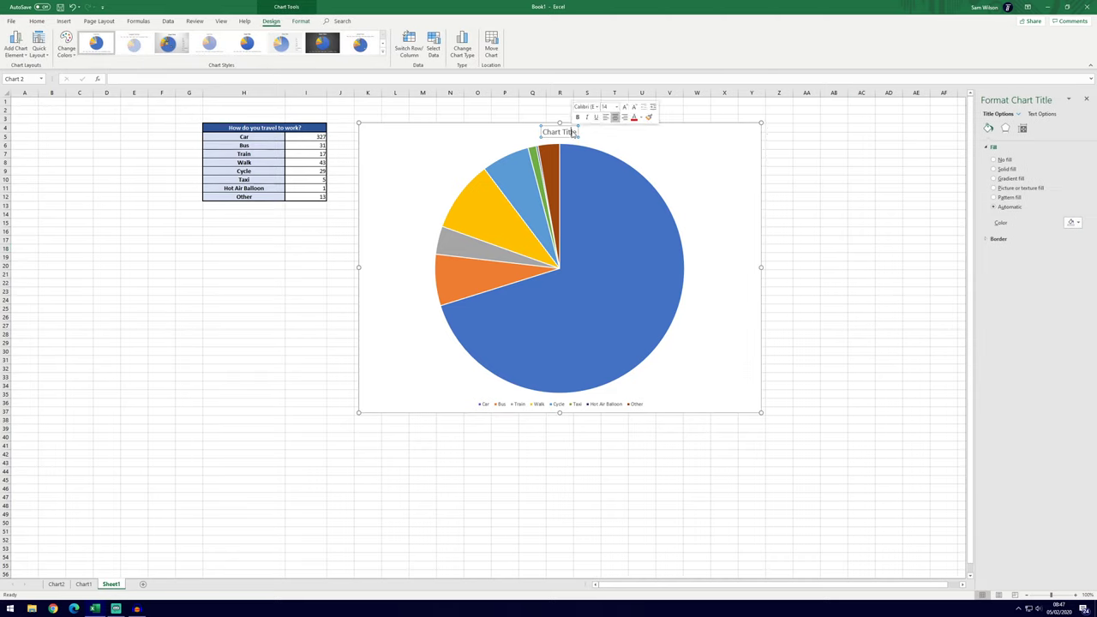
pyautogui.press('BackSpace')
pyautogui.press('BackSpace')
pyautogui.press('BackSpace')
pyautogui.press('BackSpace')
pyautogui.press('BackSpace')
pyautogui.press('BackSpace')
pyautogui.press('BackSpace')
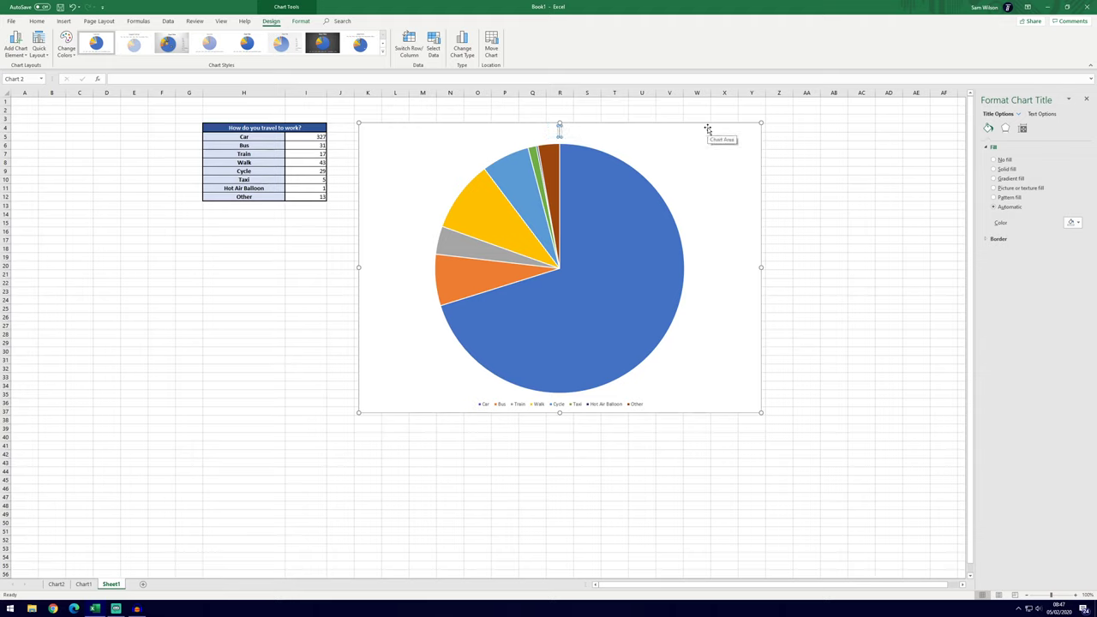
pyautogui.write('How do you travel to work?')
pyautogui.click(833, 162)
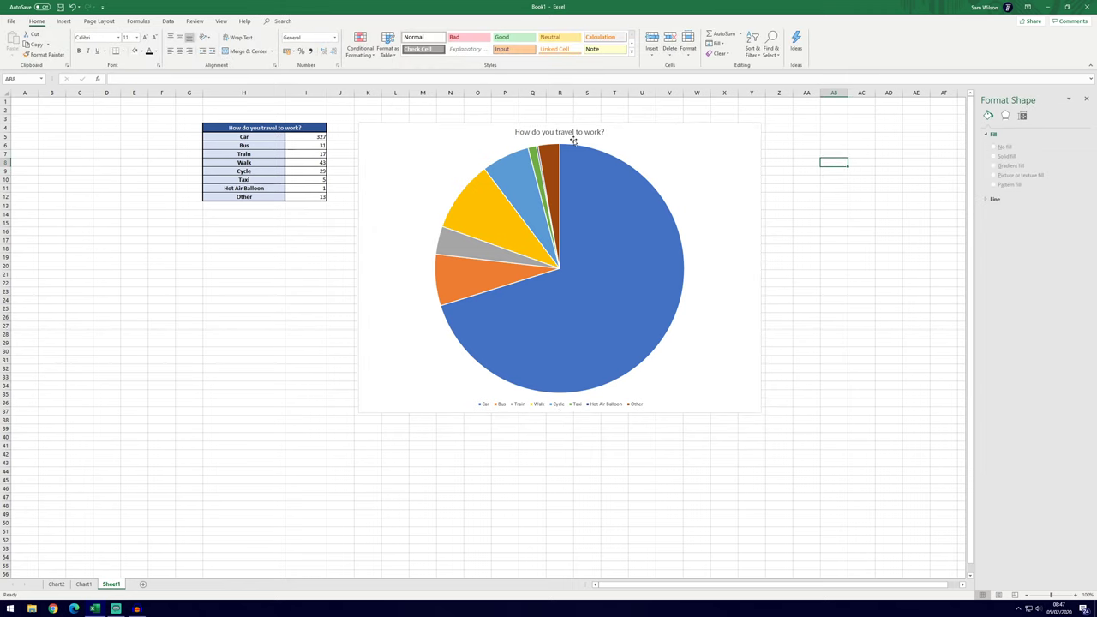
# Step: Browse the available chart styles and color palettes for the pie chart
pyautogui.click(701, 247)
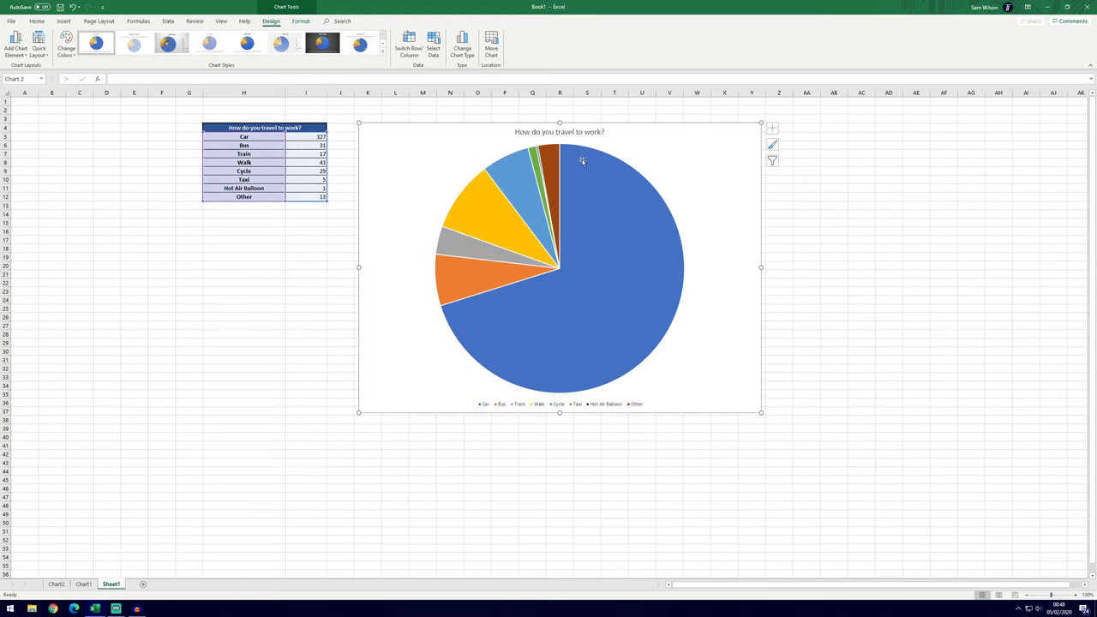
pyautogui.click(383, 52)
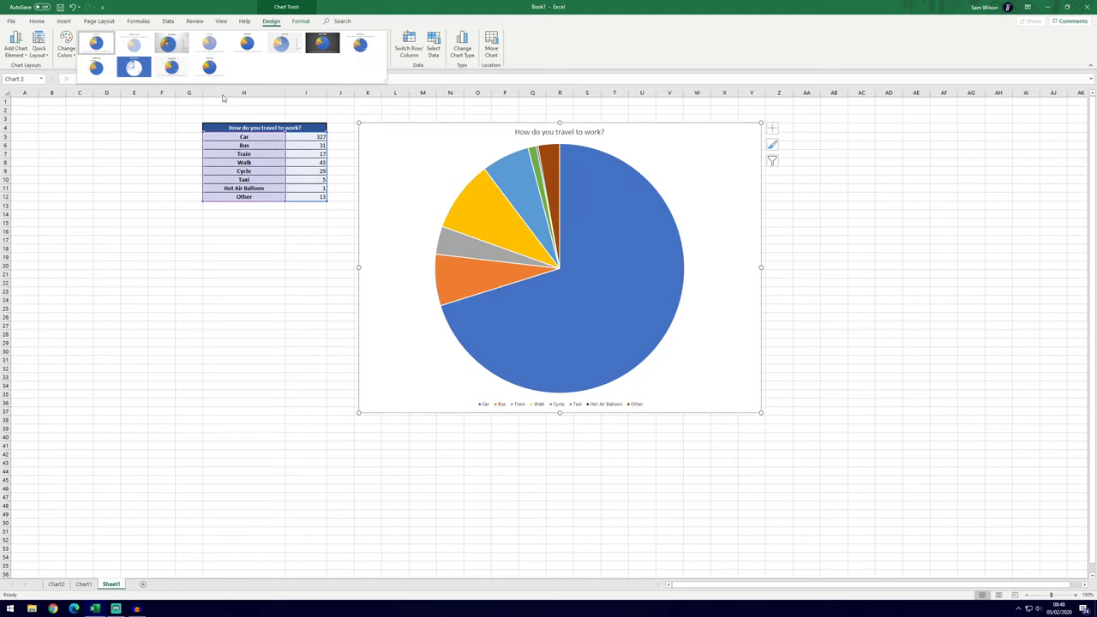
pyautogui.click(340, 122)
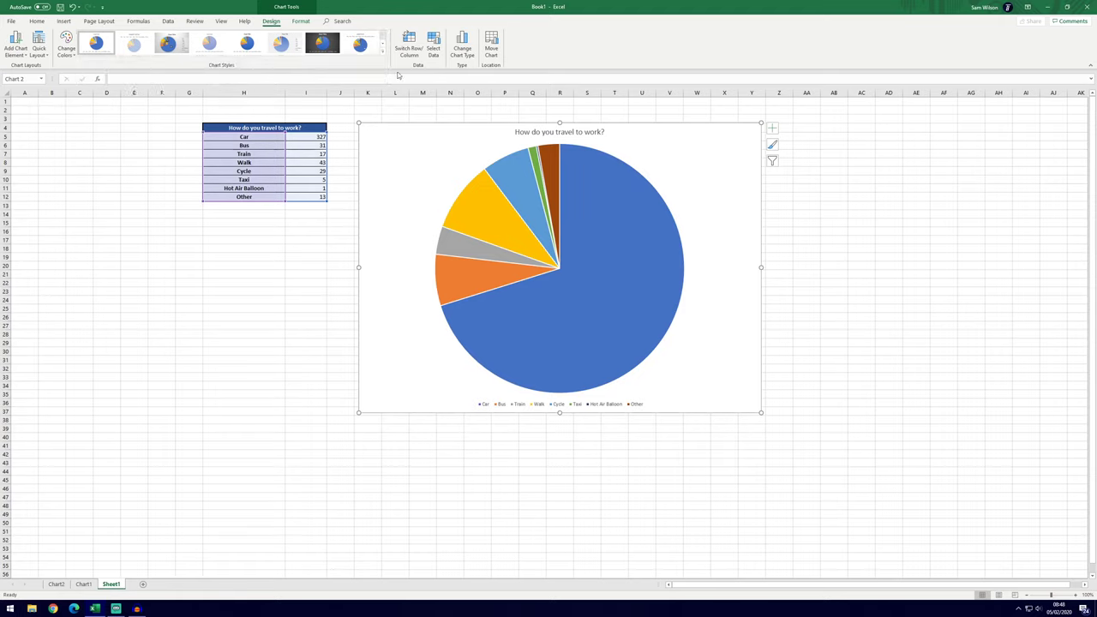
pyautogui.click(68, 53)
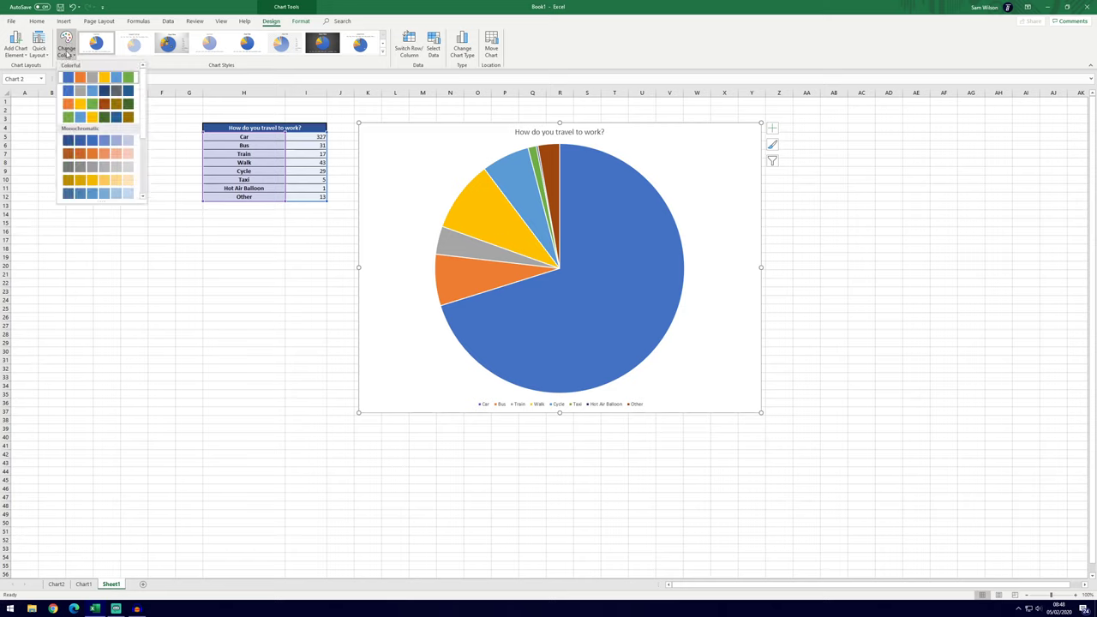
pyautogui.scroll(-4, 138, 144)
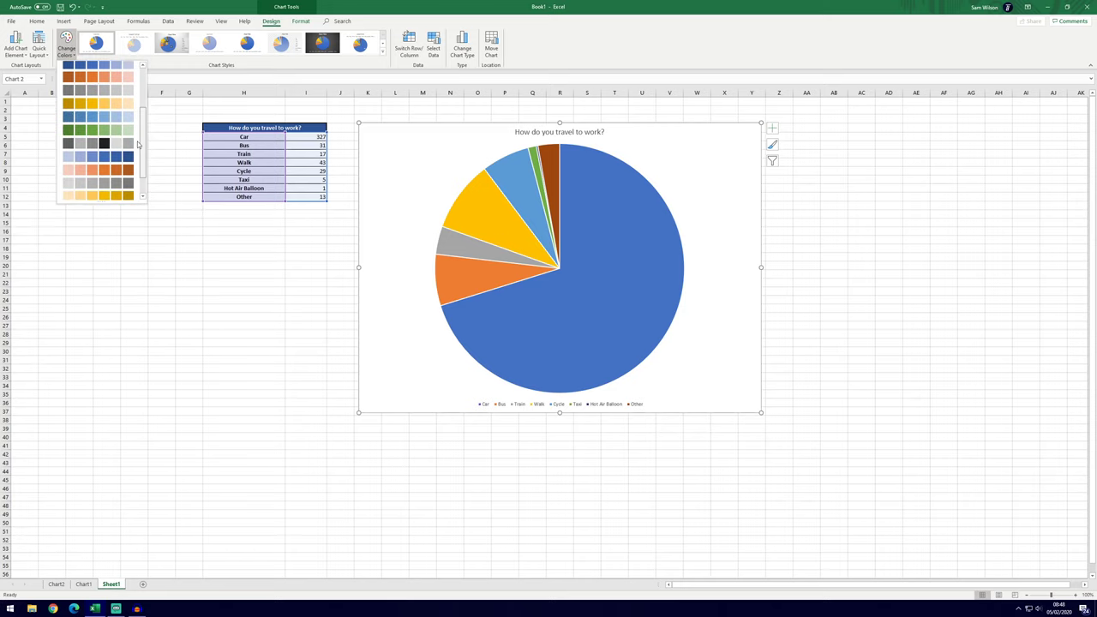
pyautogui.scroll(3, 138, 144)
pyautogui.moveTo(101, 202); pyautogui.dragTo(129, 159)
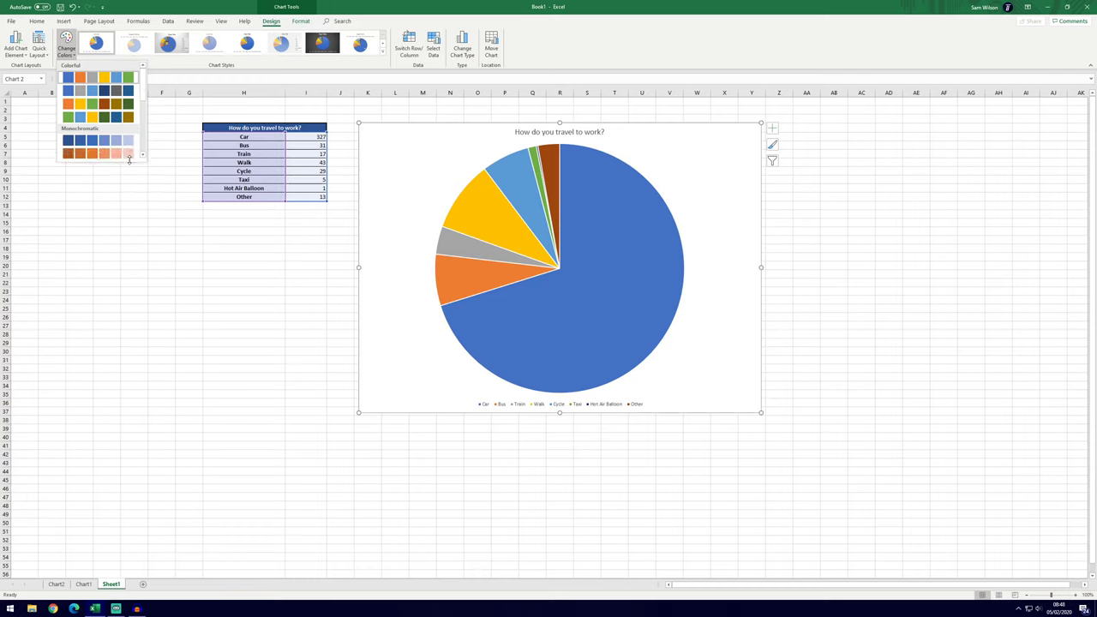
pyautogui.click(128, 156)
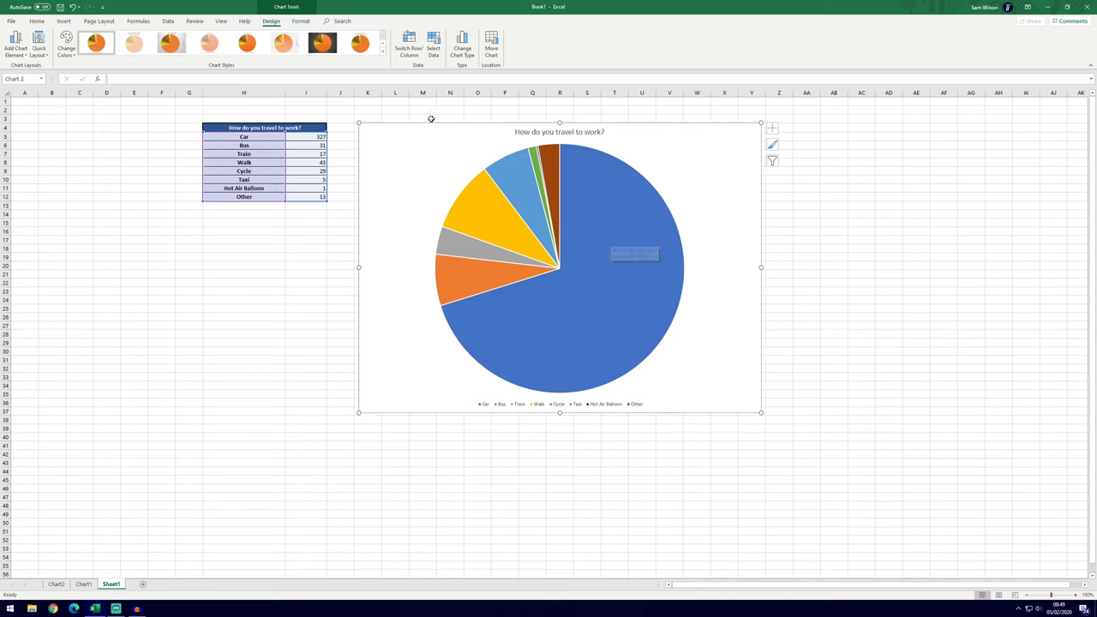
# Step: Add data labels to the pie chart, placed at the outside end of the slices
pyautogui.click(21, 55)
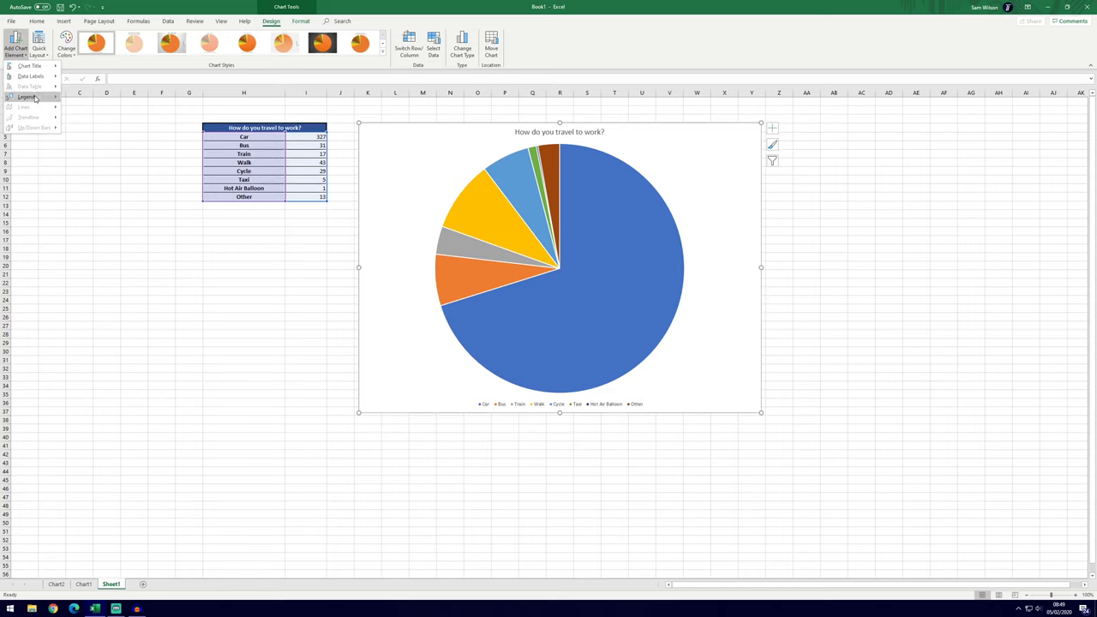
pyautogui.moveTo(27, 77)
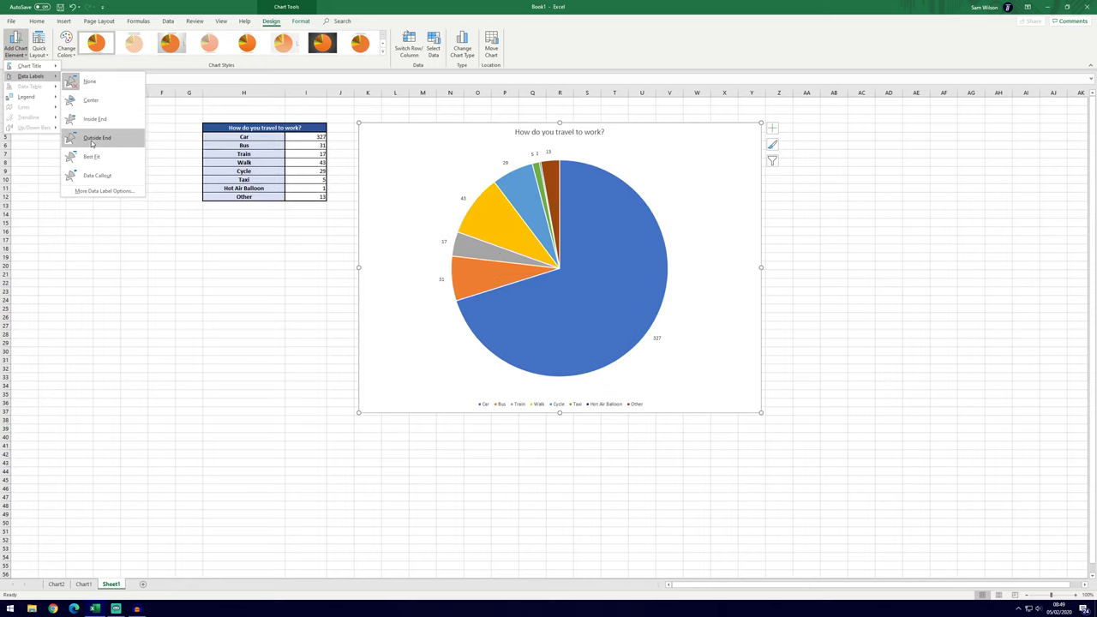
pyautogui.click(91, 144)
pyautogui.click(912, 248)
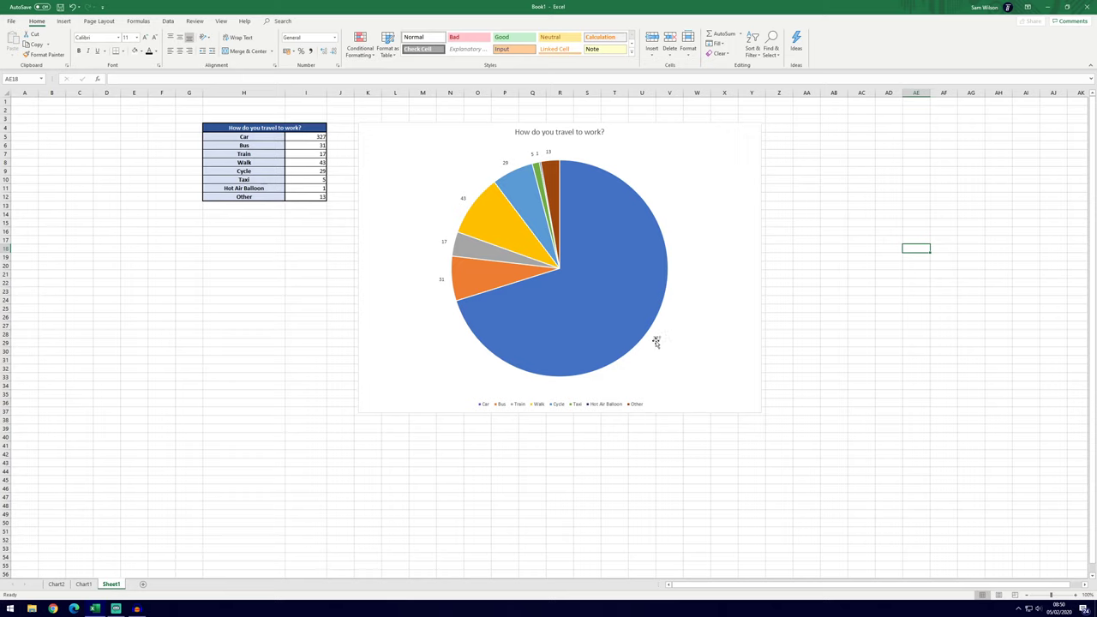
# Step: Set the pie chart's data labels to show the percentage instead of the value
pyautogui.click(616, 278)
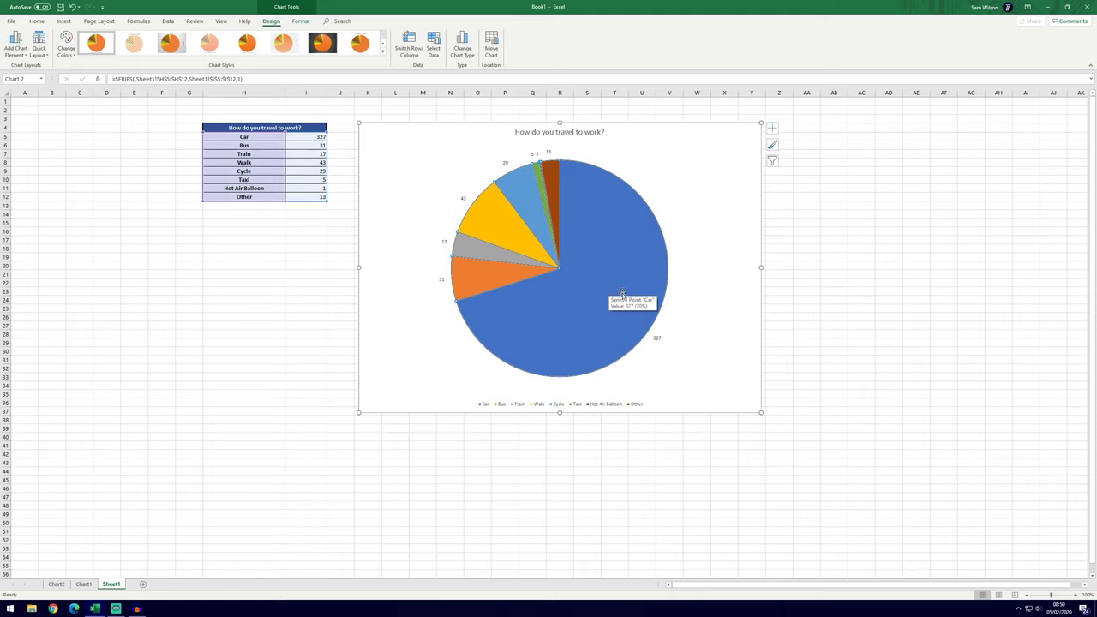
pyautogui.click(16, 45)
pyautogui.moveTo(46, 78)
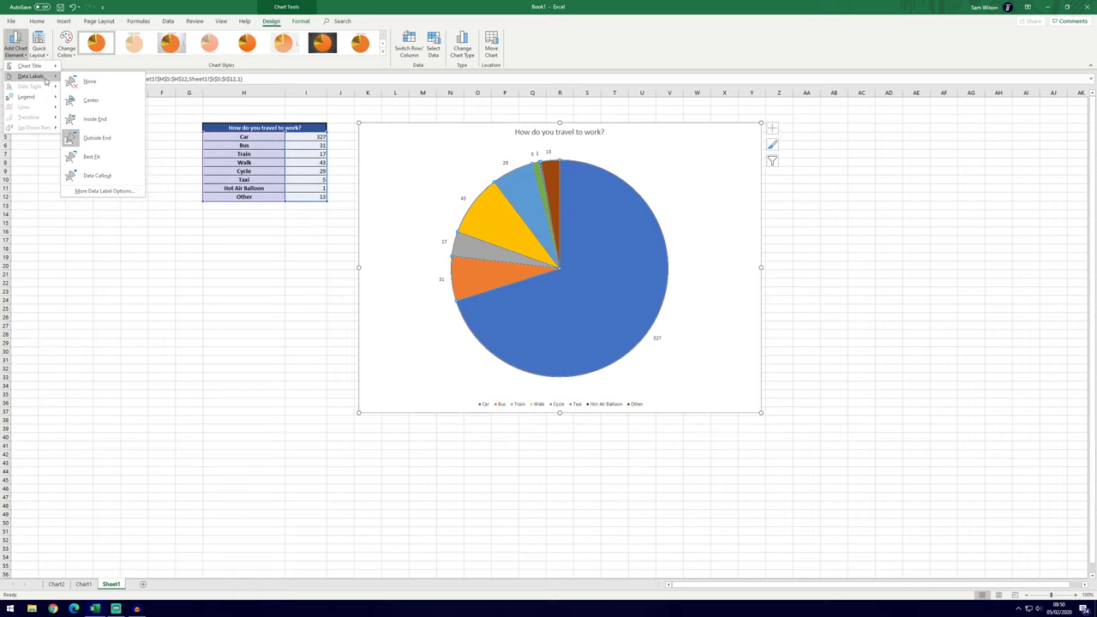
pyautogui.click(107, 192)
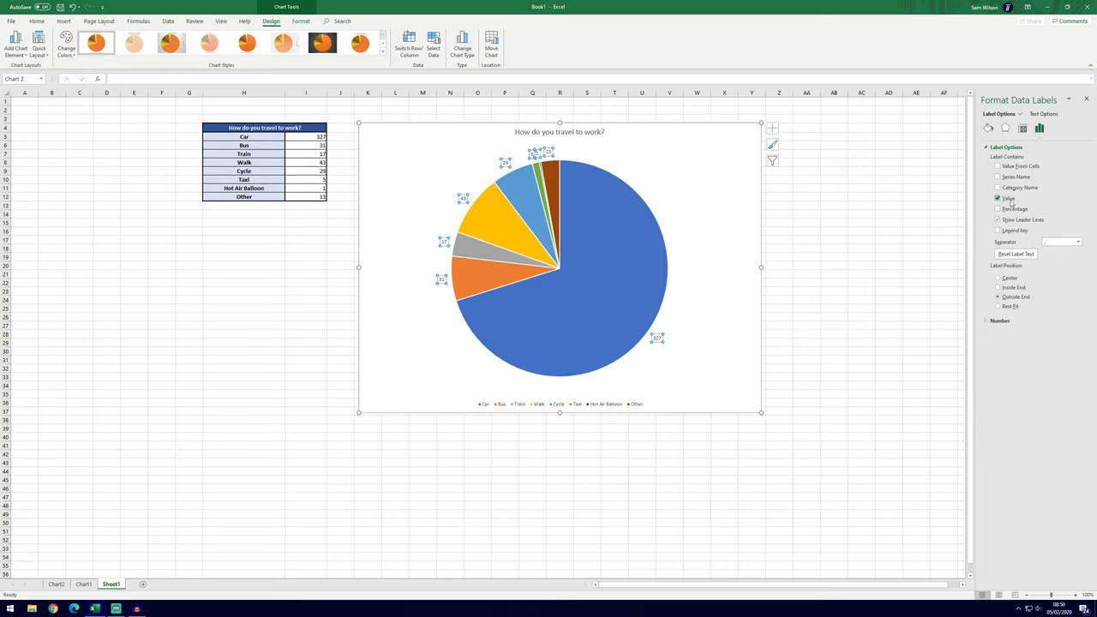
pyautogui.click(1010, 199)
pyautogui.click(1012, 211)
pyautogui.click(15, 44)
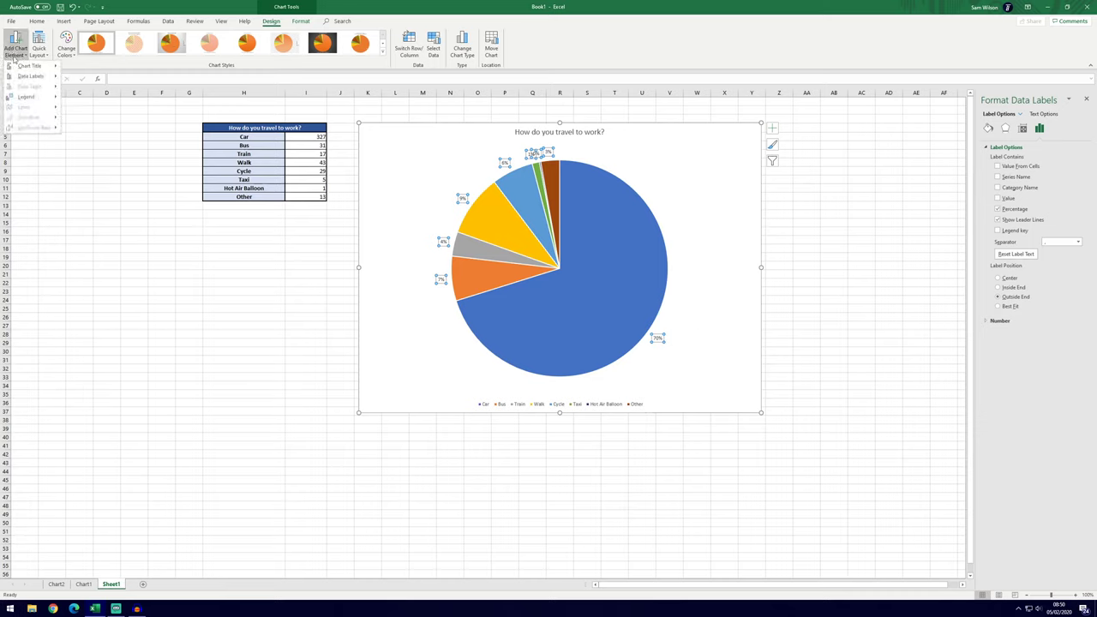
pyautogui.moveTo(32, 77)
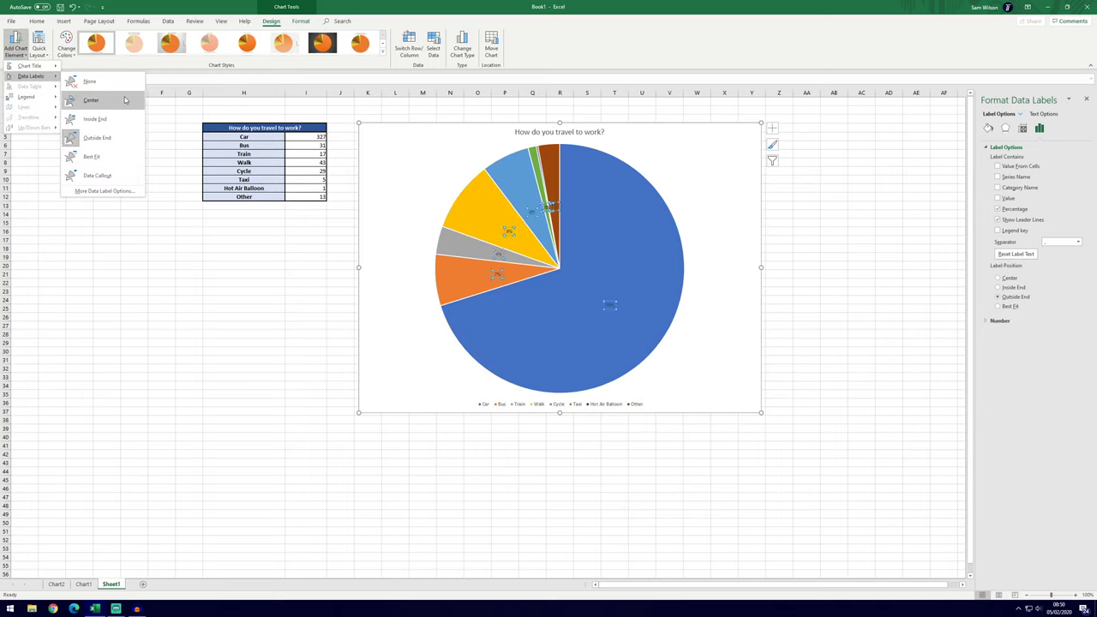
pyautogui.click(803, 213)
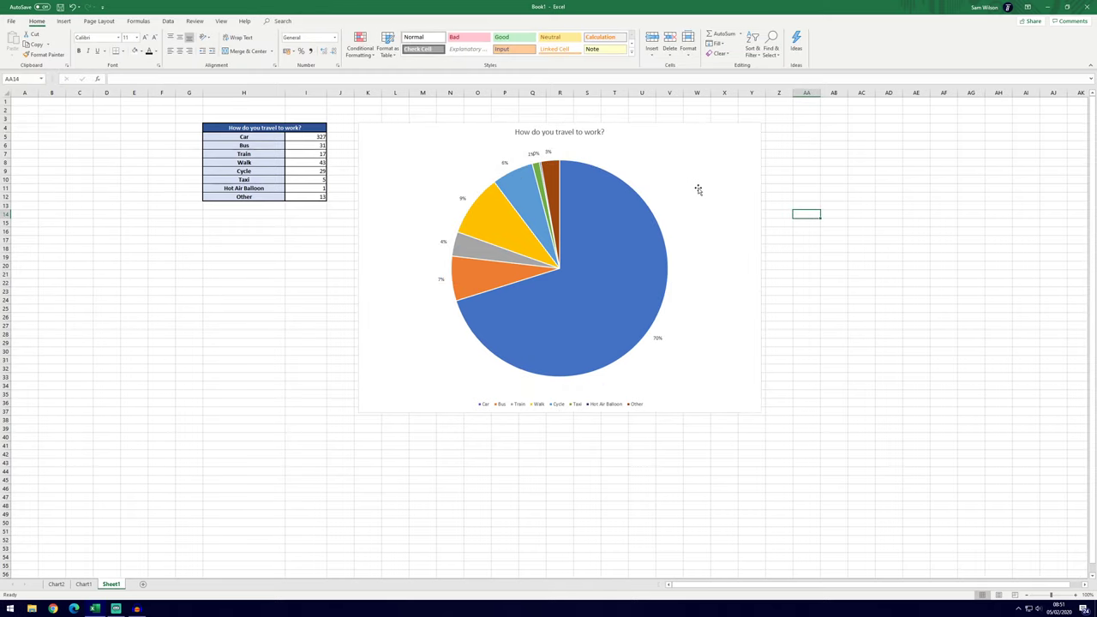
# Step: Apply quick Layout 6 to the pie chart, with the legend on the right and best-fit percentage labels
pyautogui.click(633, 186)
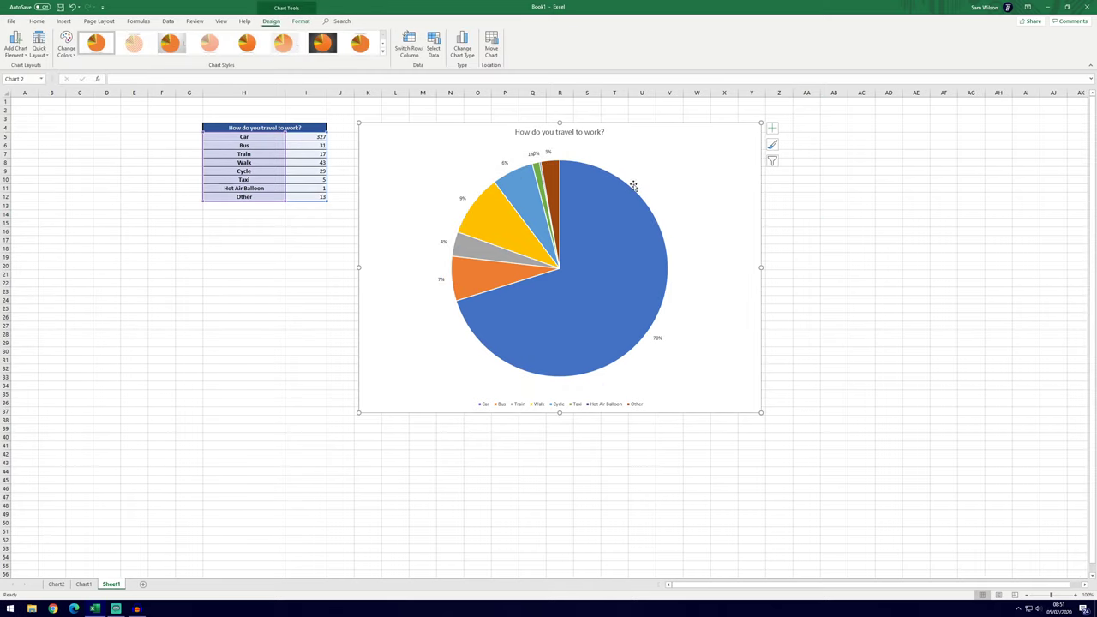
pyautogui.click(44, 54)
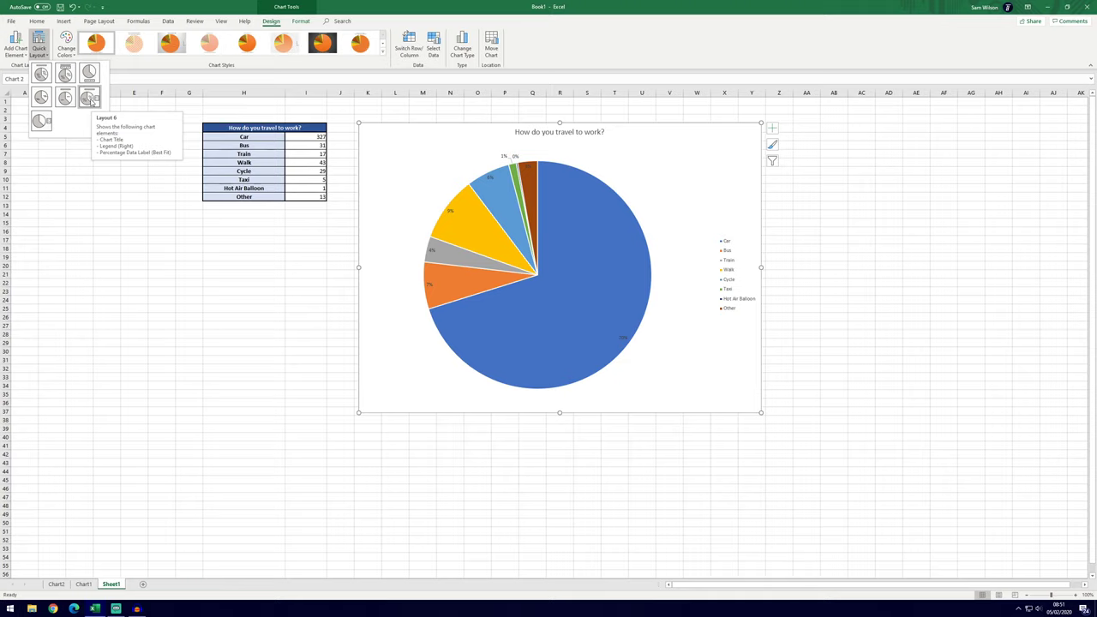
pyautogui.click(92, 100)
pyautogui.press('Escape')
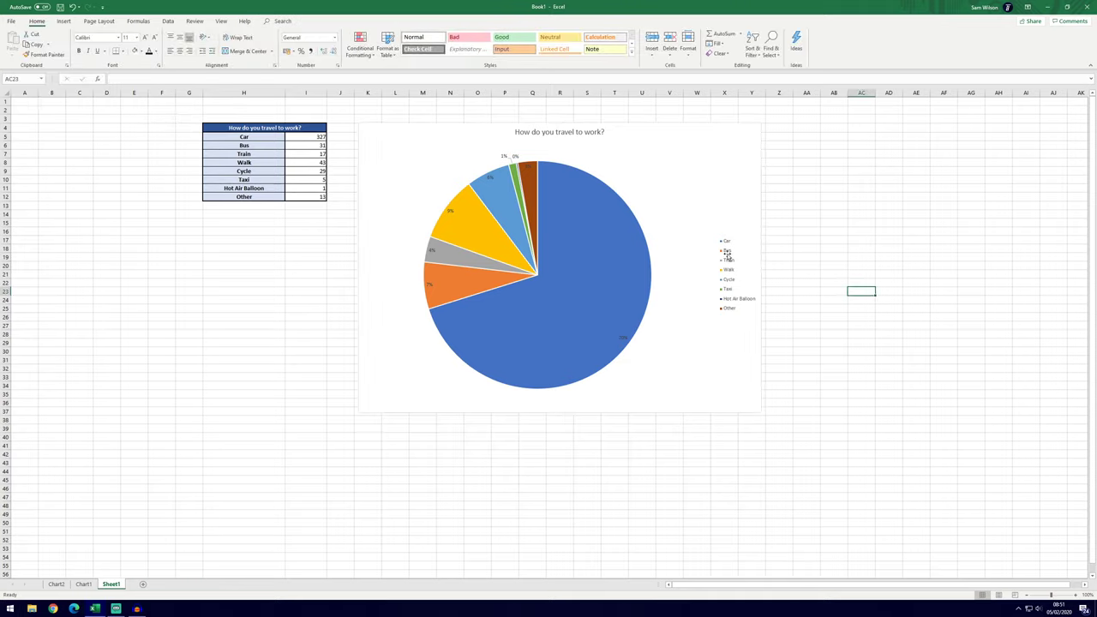
pyautogui.click(862, 257)
# Step: Look over the pie chart's formatting options and preview a bar chart as an alternative chart type
pyautogui.click(728, 214)
pyautogui.click(302, 21)
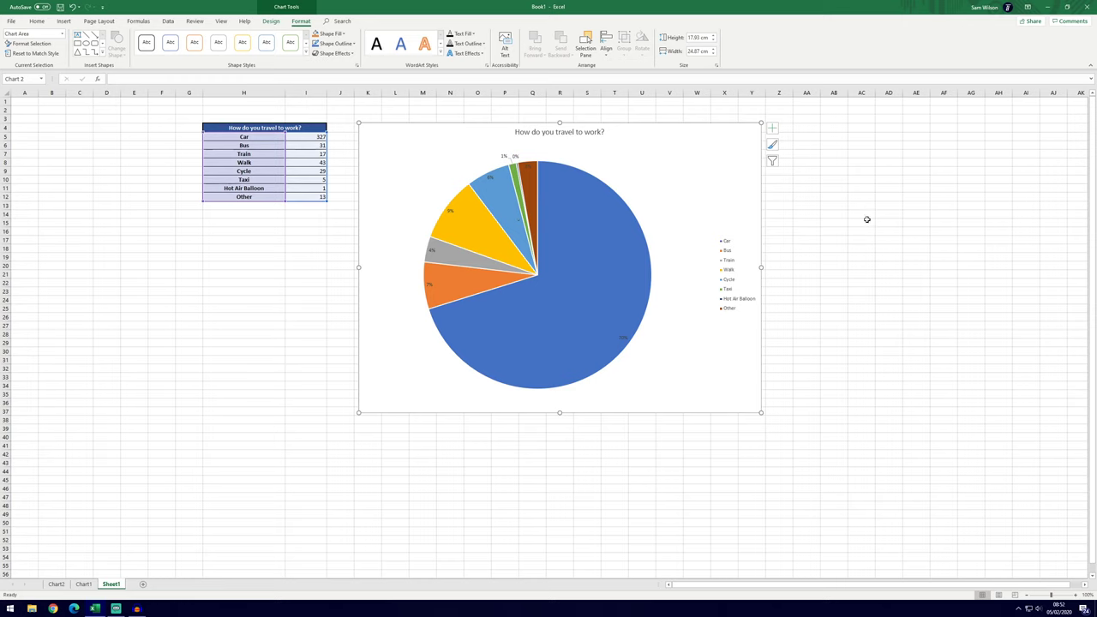
pyautogui.click(868, 180)
pyautogui.click(710, 174)
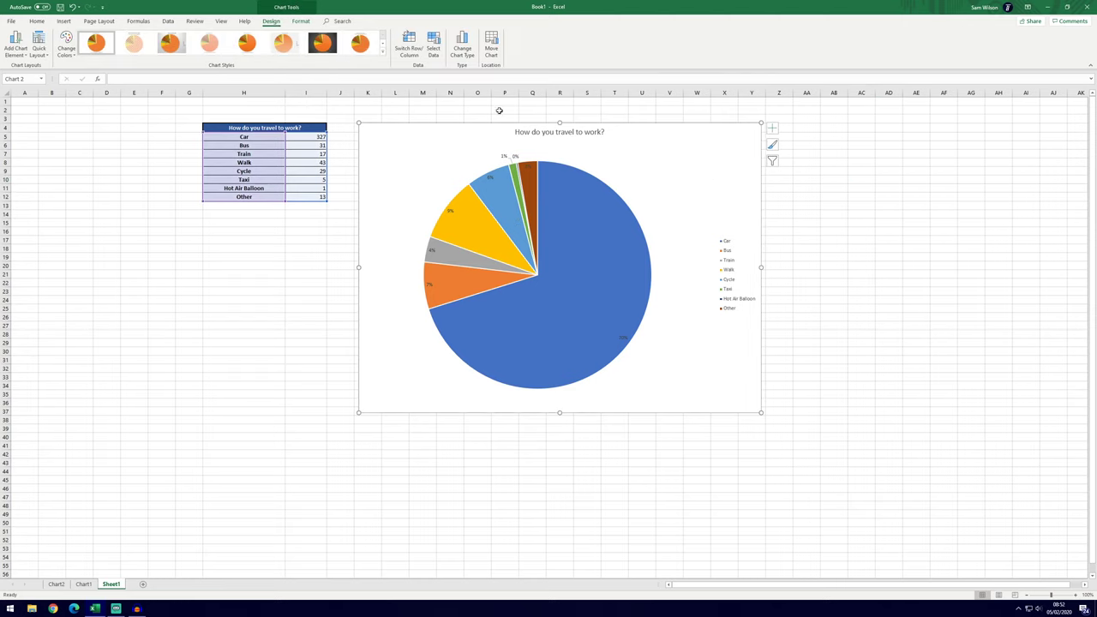
pyautogui.click(466, 50)
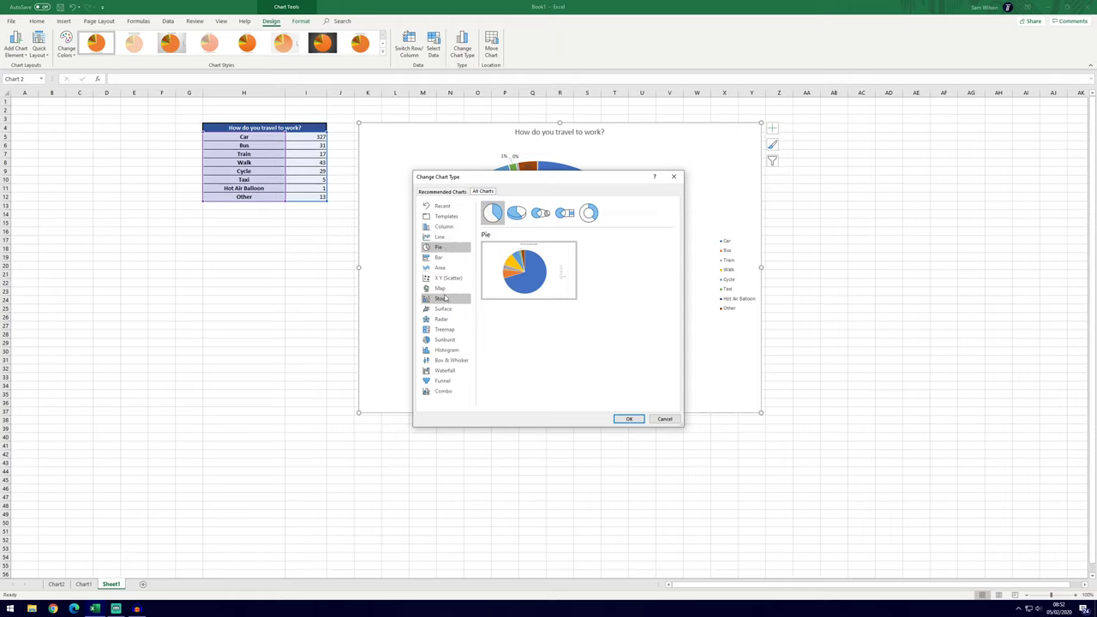
pyautogui.click(446, 257)
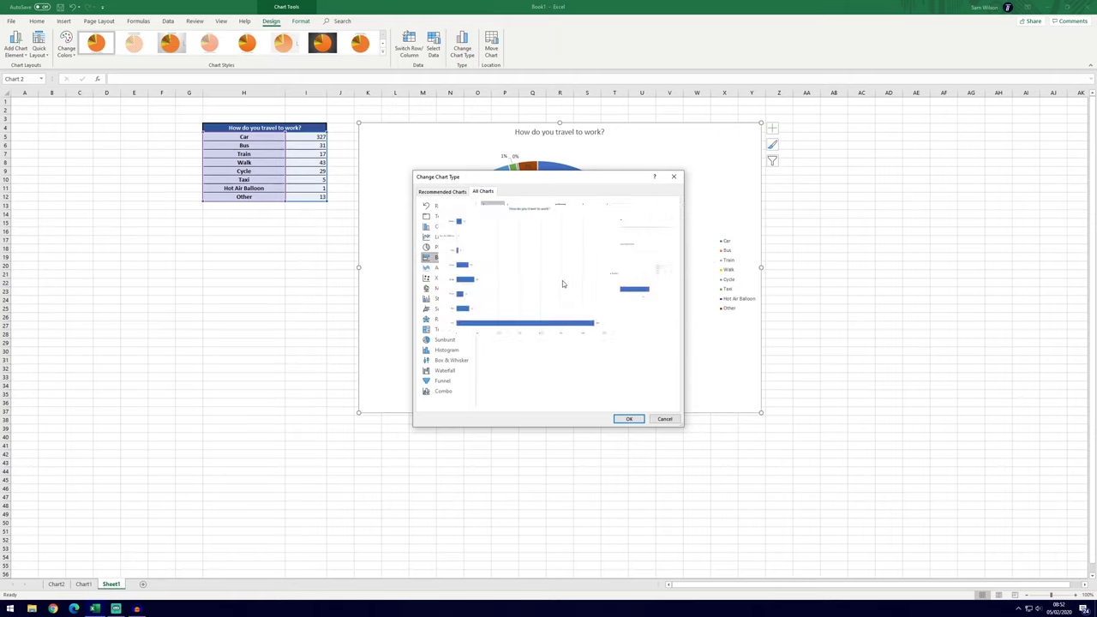
pyautogui.press('Escape')
pyautogui.press('Escape')
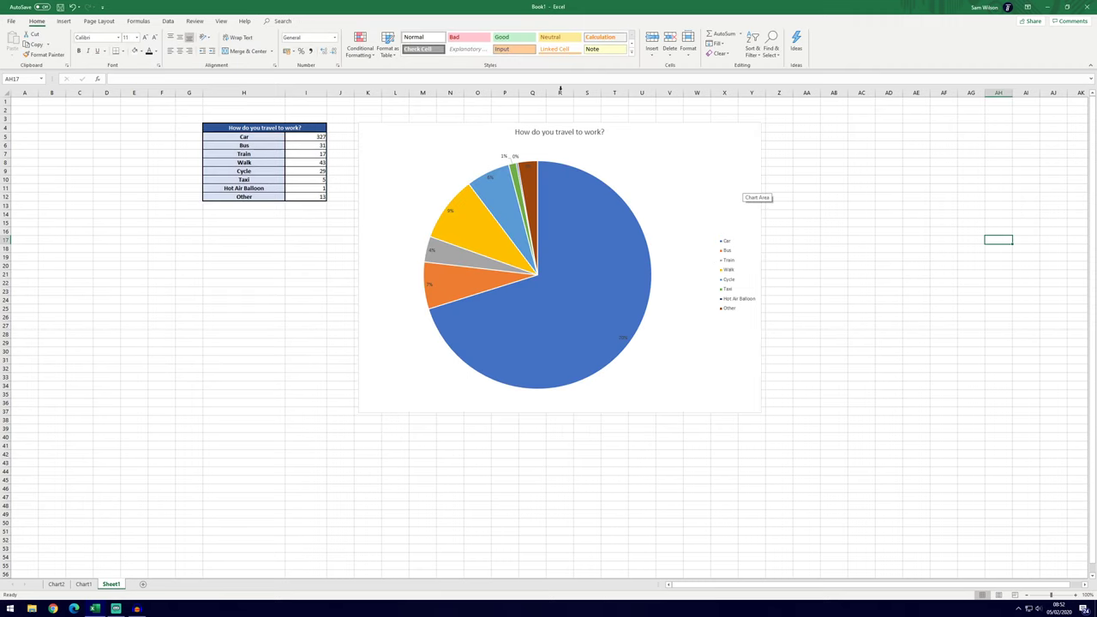
pyautogui.click(694, 158)
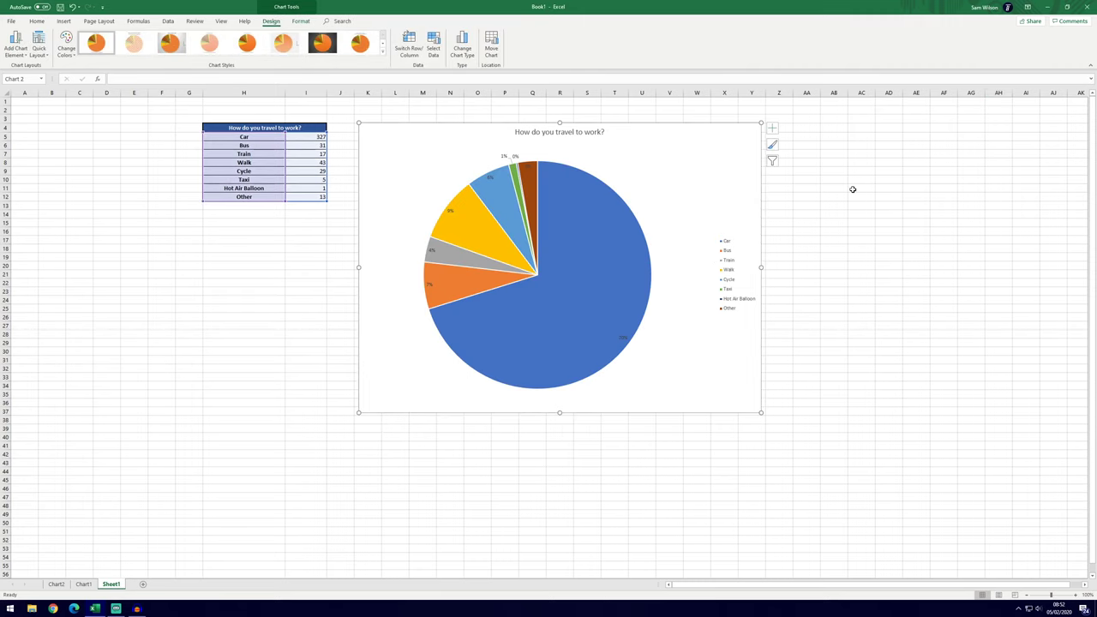